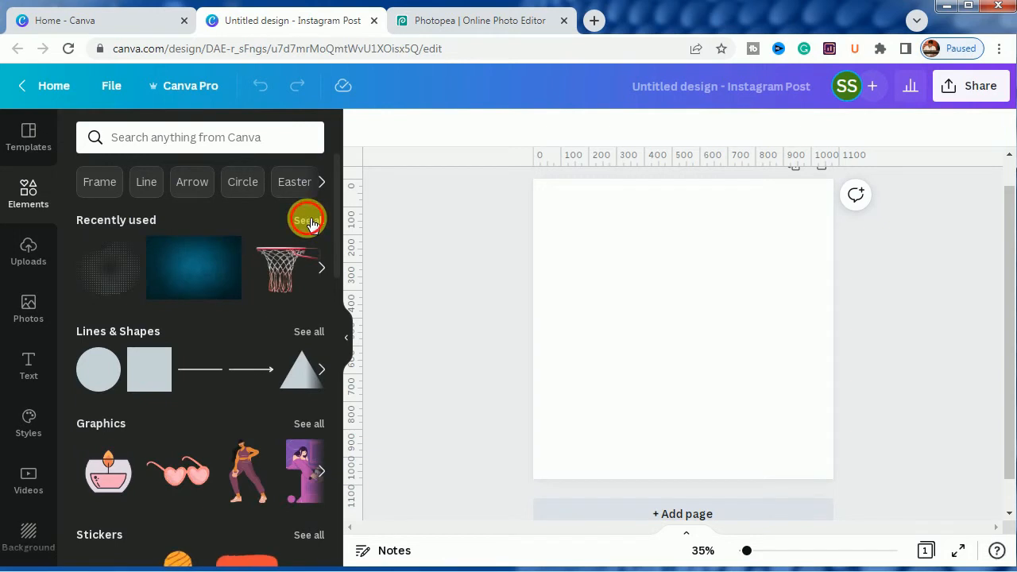
Step: Add the Blue and Dark Gradient Texture and Wall Background image from the recently used elements and view its details
left_click(312, 221)
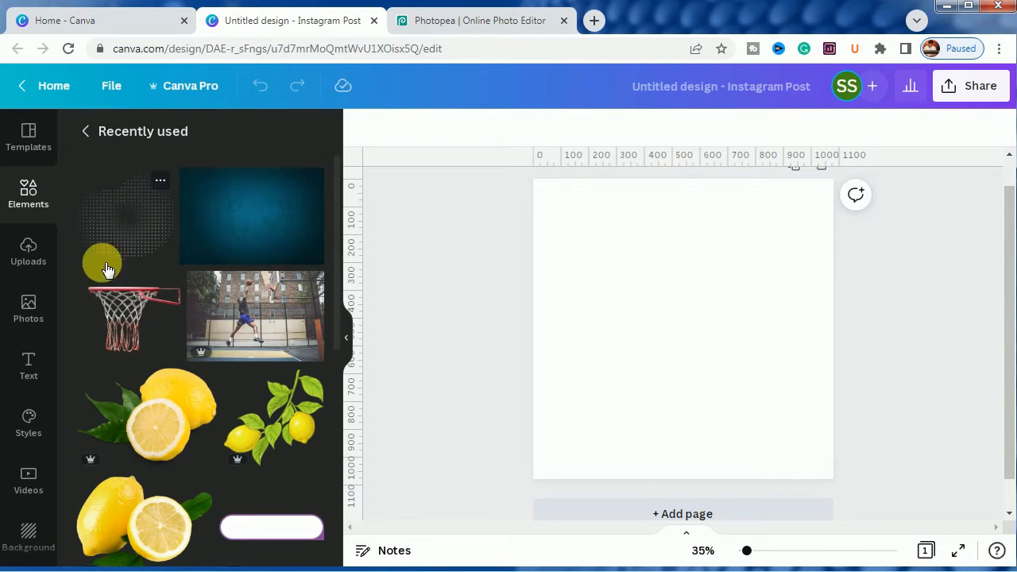
left_click(270, 214)
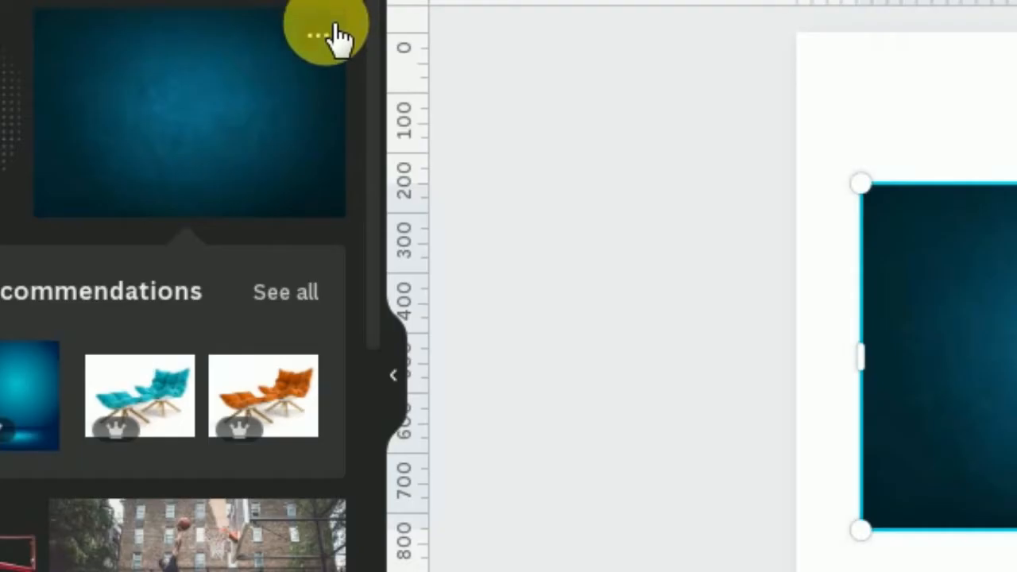
left_click(316, 182)
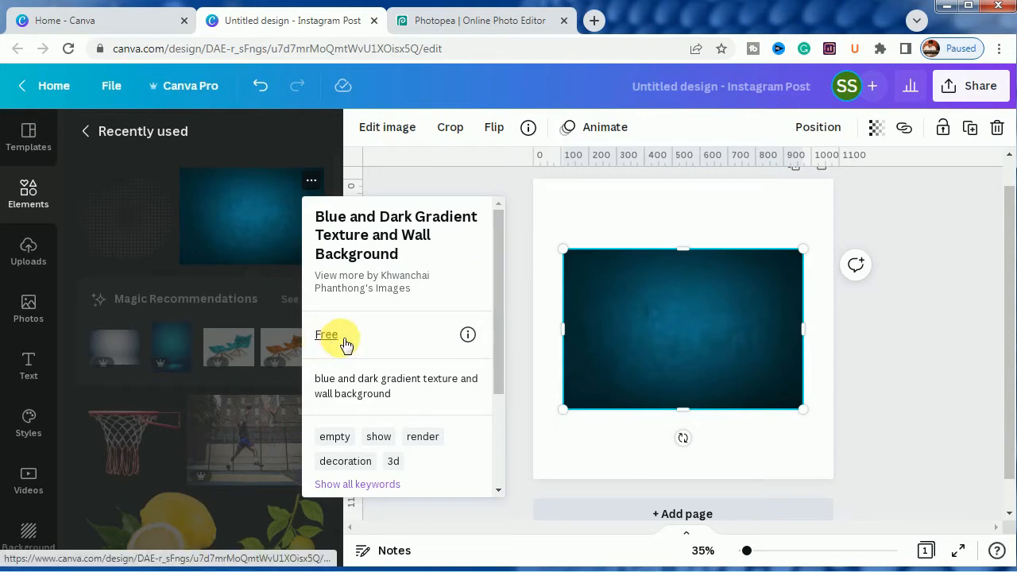
left_click(476, 185)
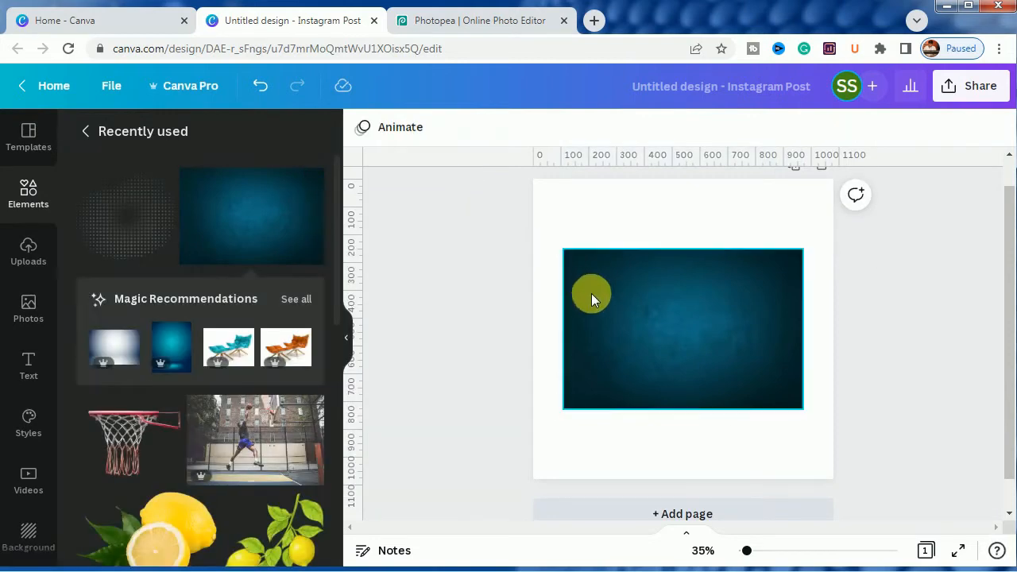
Step: Set the blue gradient image as the page background
left_click(612, 307)
right_click(611, 307)
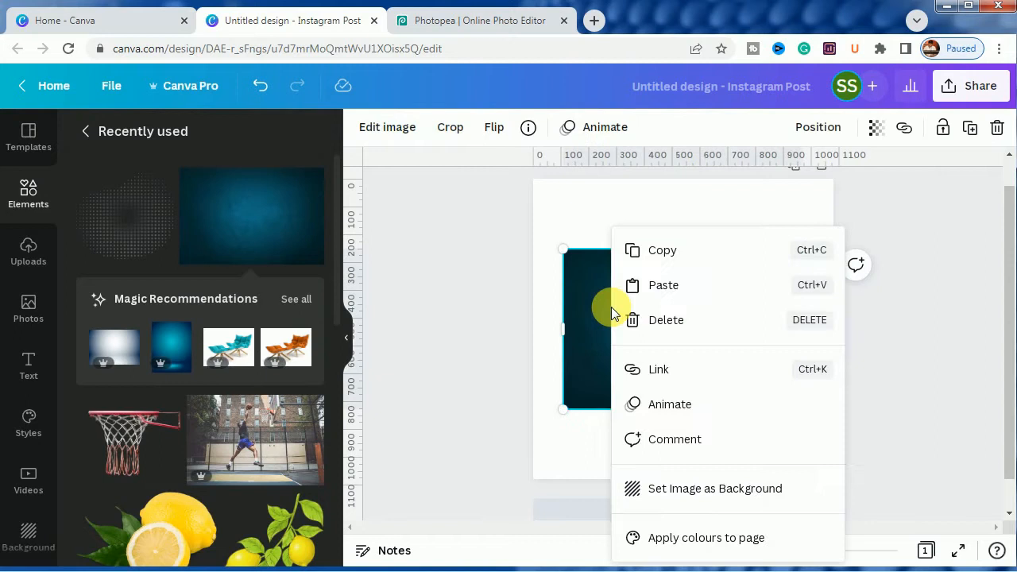
left_click(666, 490)
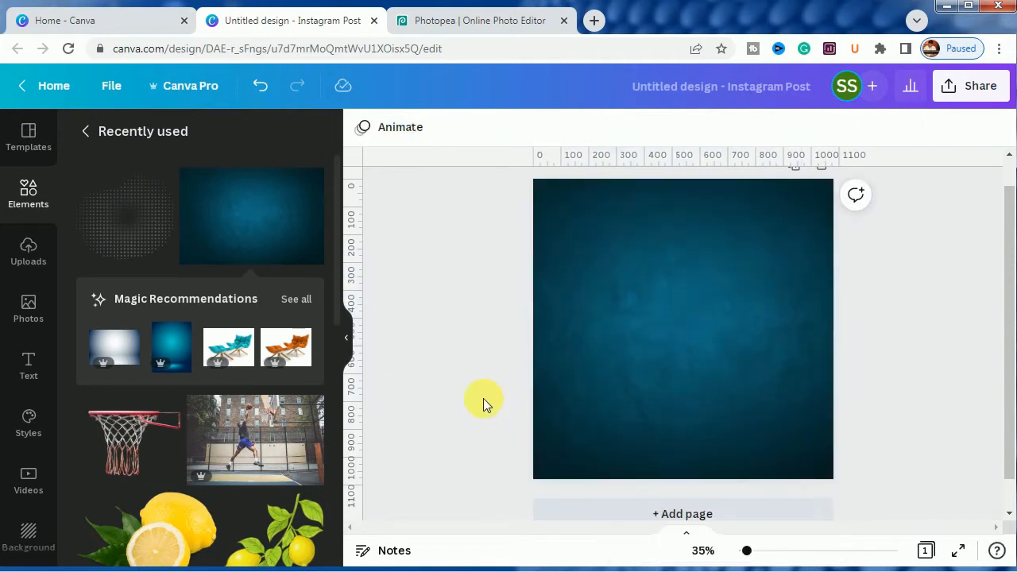
left_click(665, 330)
left_click(485, 322)
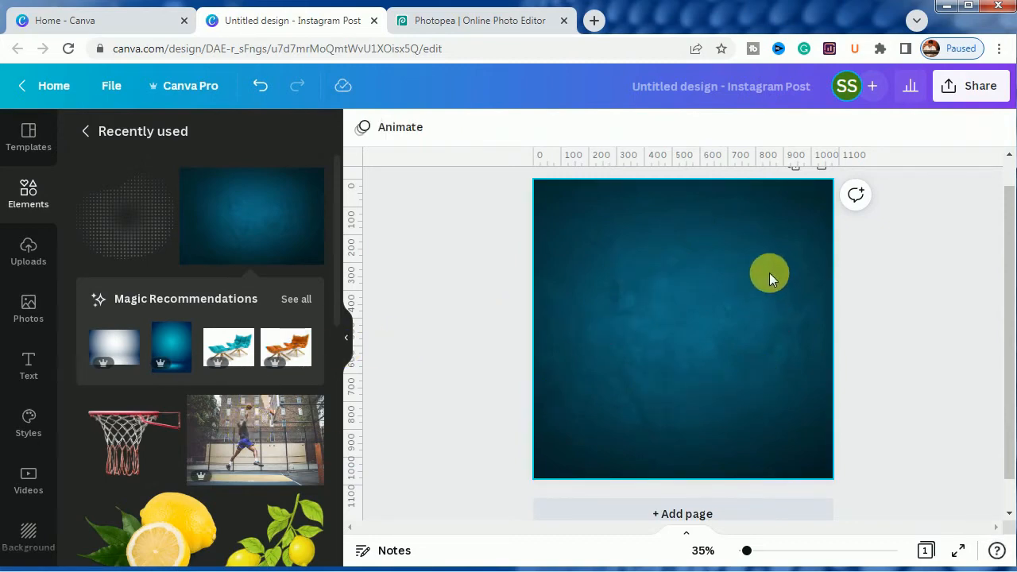
Step: Add the jumping basketball player photo to the page and remove its background with the Background Remover
left_click(254, 445)
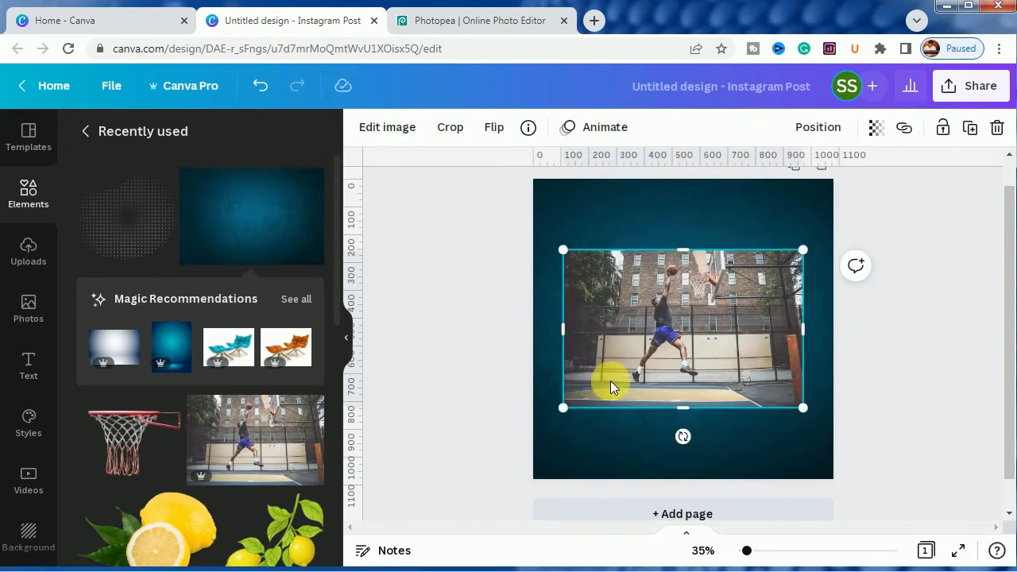
left_click(384, 131)
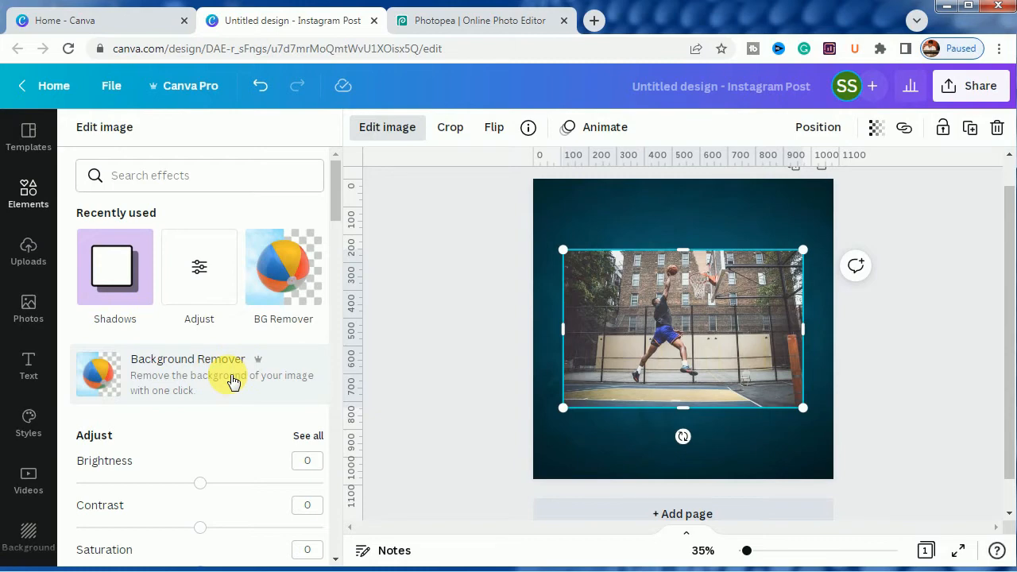
left_click(459, 20)
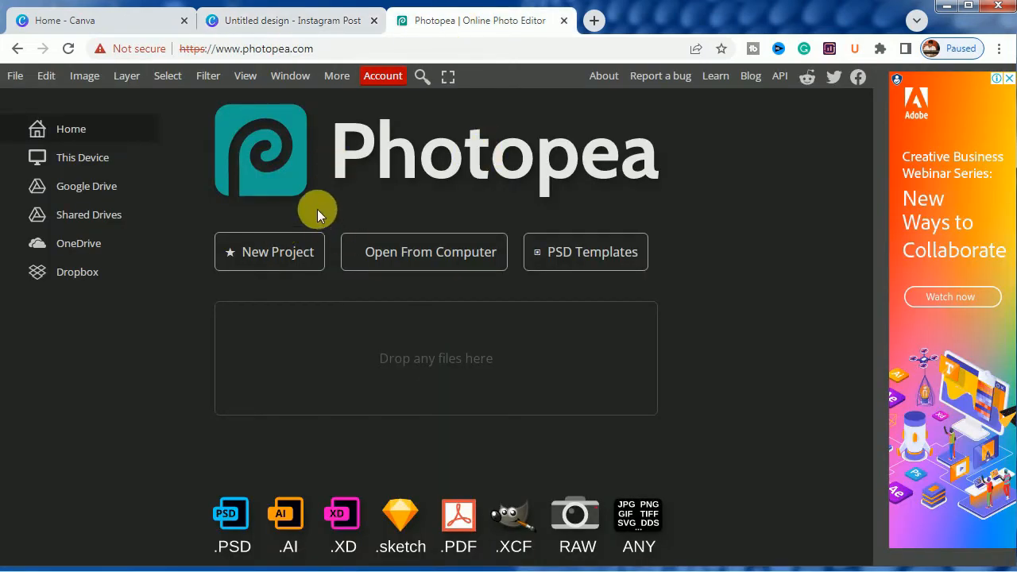
left_click(333, 25)
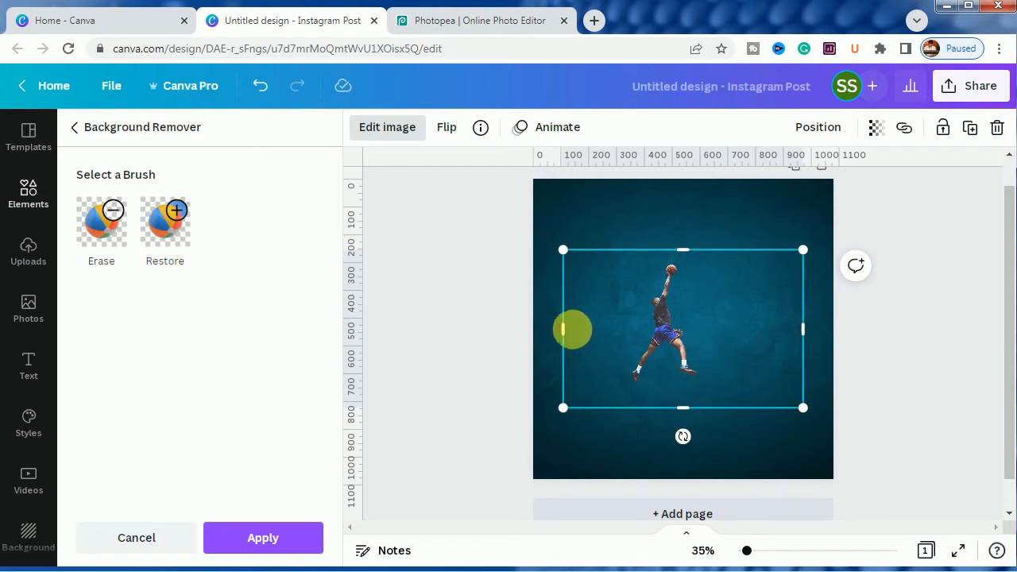
Step: Crop the empty areas on both sides of the basketball player cutout
left_click_drag(588, 334, 648, 326)
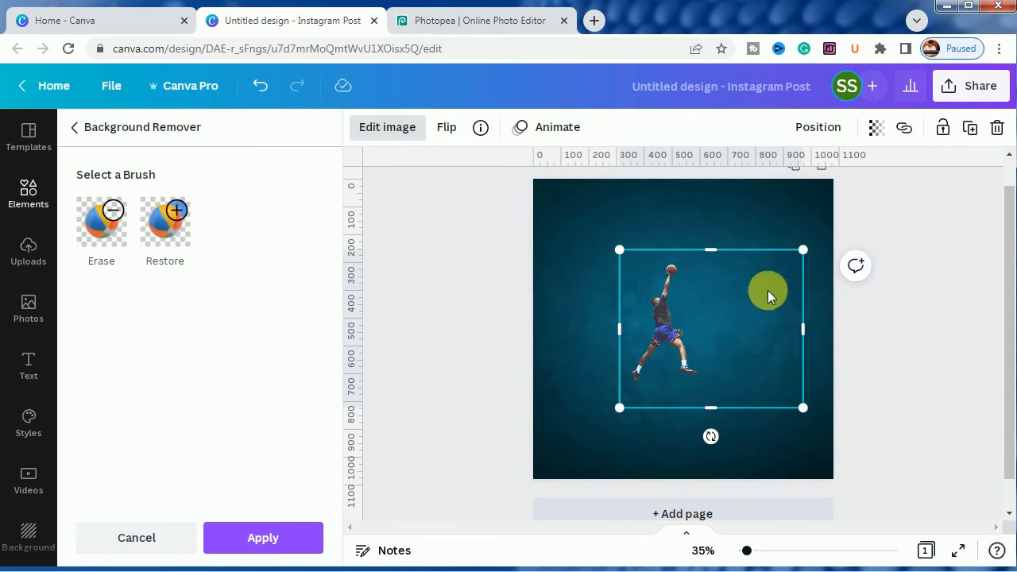
left_click_drag(803, 329, 704, 324)
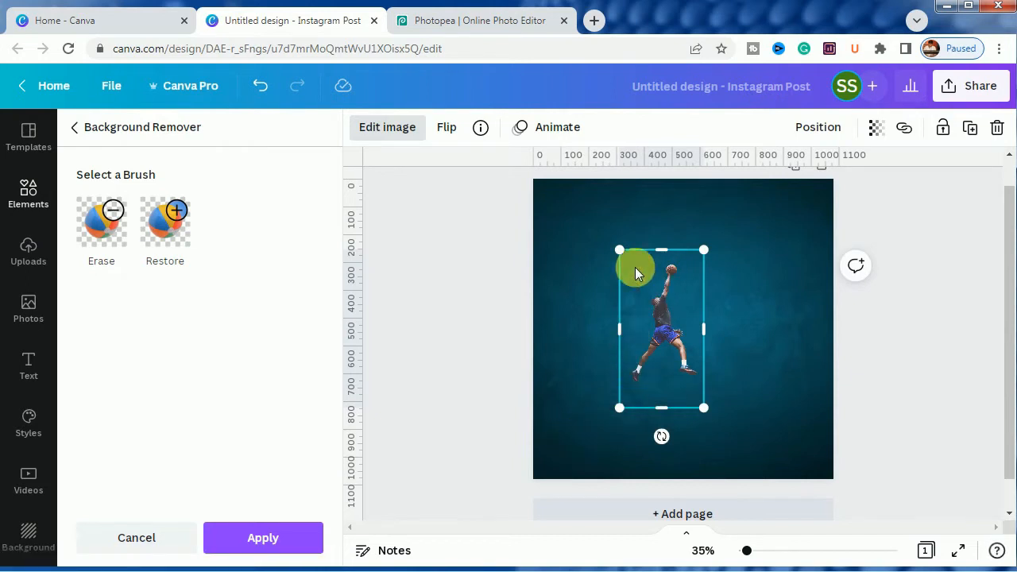
left_click(571, 256)
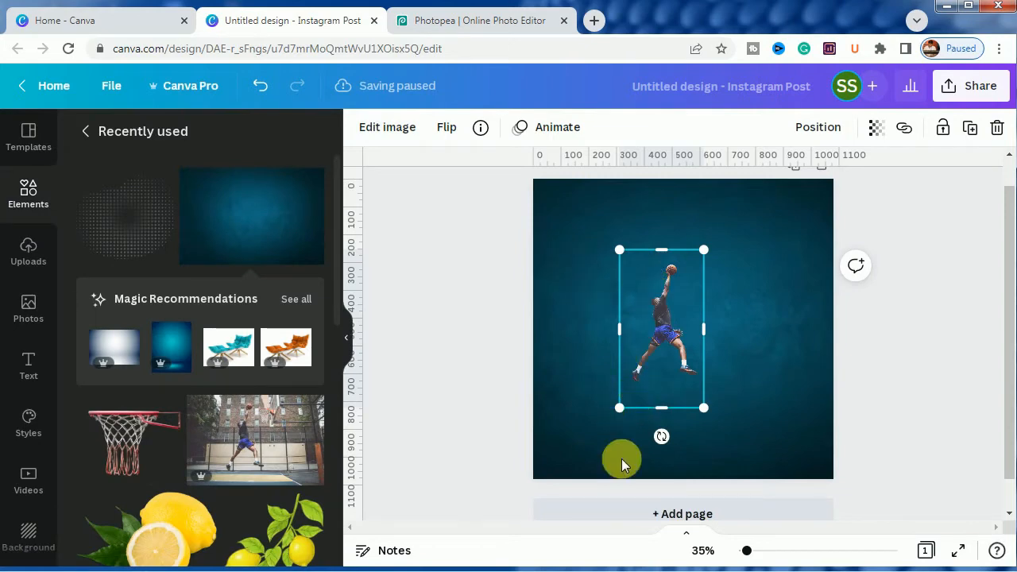
Step: Enlarge the basketball player cutout so its frame spans the full page height and position it near the page centre
left_click_drag(661, 410, 682, 346)
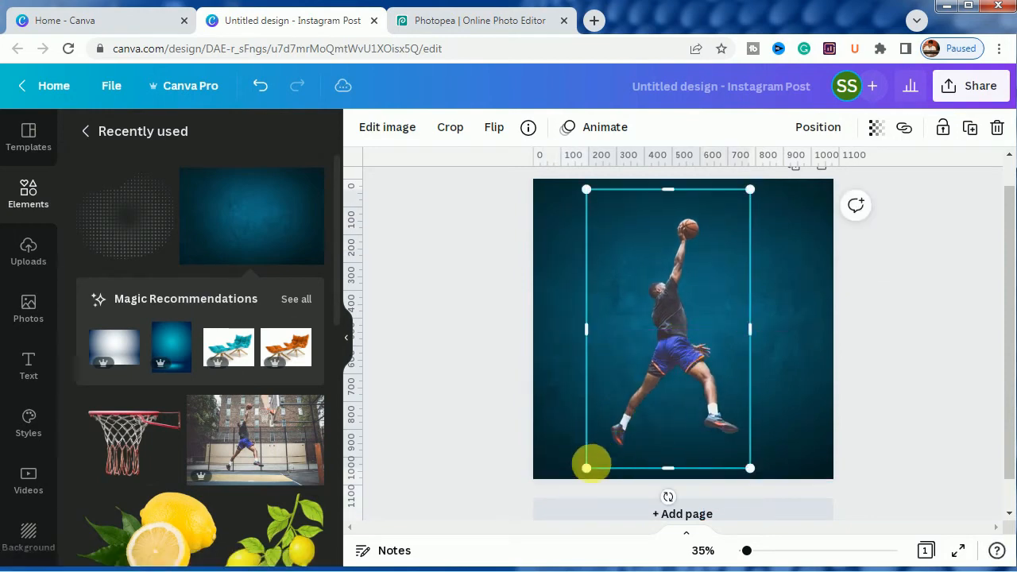
left_click_drag(587, 468, 562, 507)
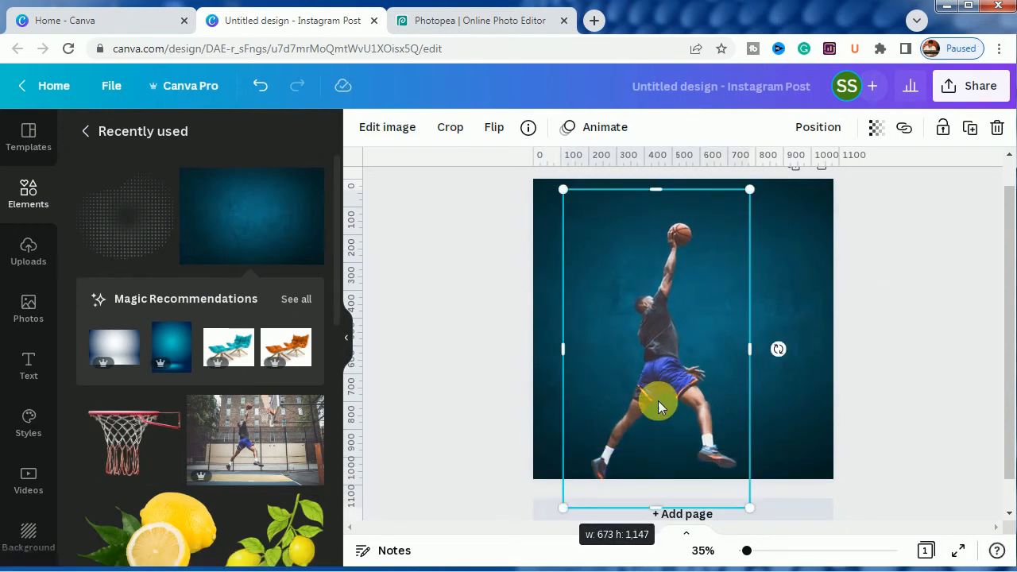
mouse_move(658, 405)
left_mouse_down()
mouse_move(662, 393)
mouse_move(674, 399)
left_mouse_up()
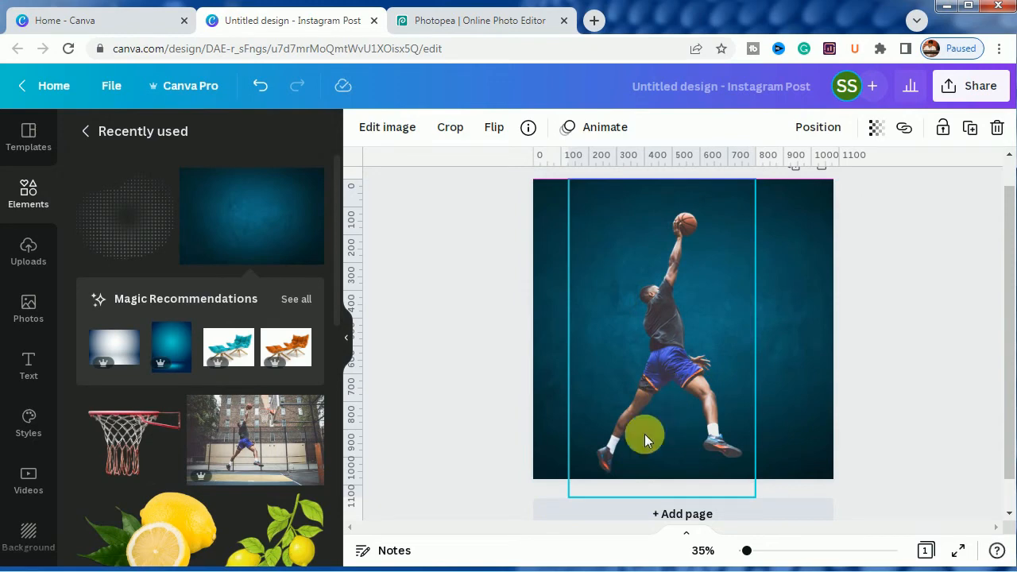
left_click_drag(579, 504, 596, 492)
left_click(496, 326)
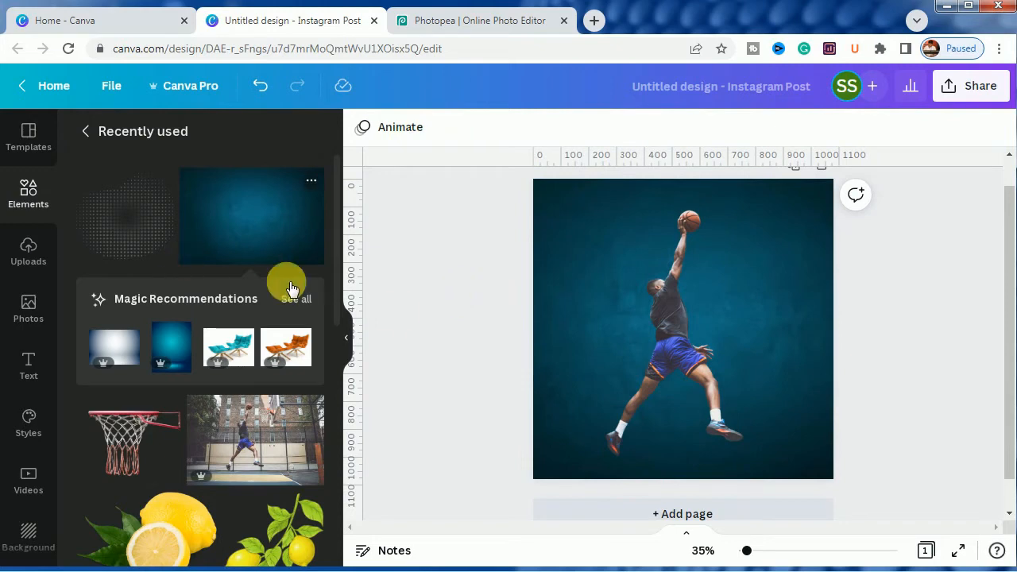
Step: Adjust the basketball player image to brightness 7 and contrast 14
left_click(652, 343)
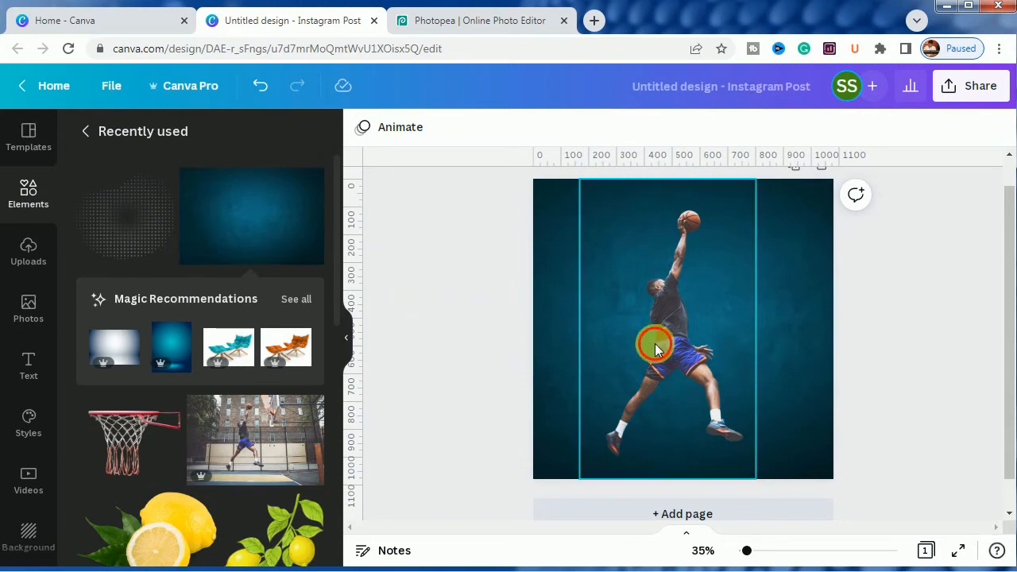
left_click(389, 130)
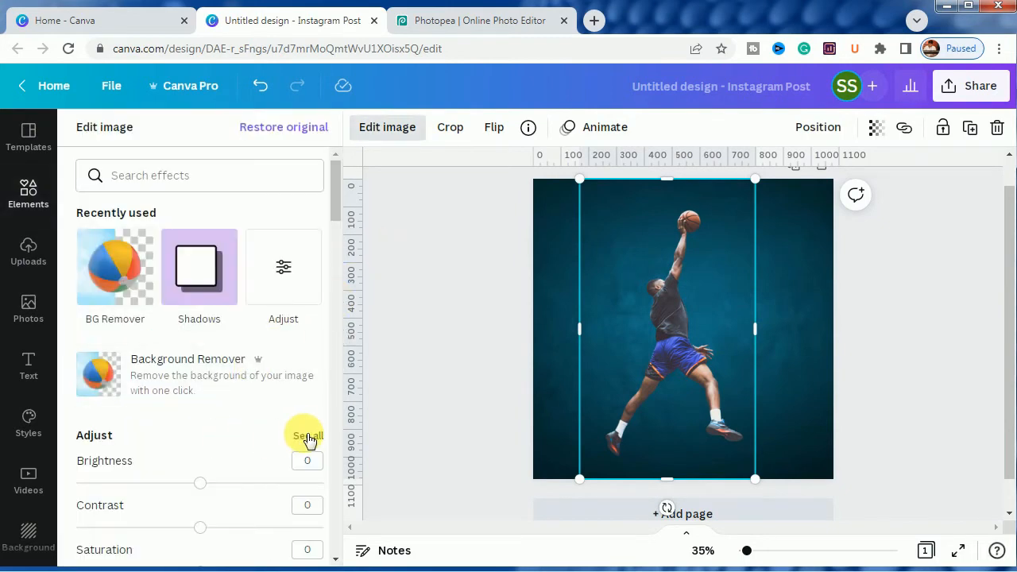
left_click(297, 437)
left_click_drag(202, 199, 208, 198)
left_click_drag(211, 242, 219, 244)
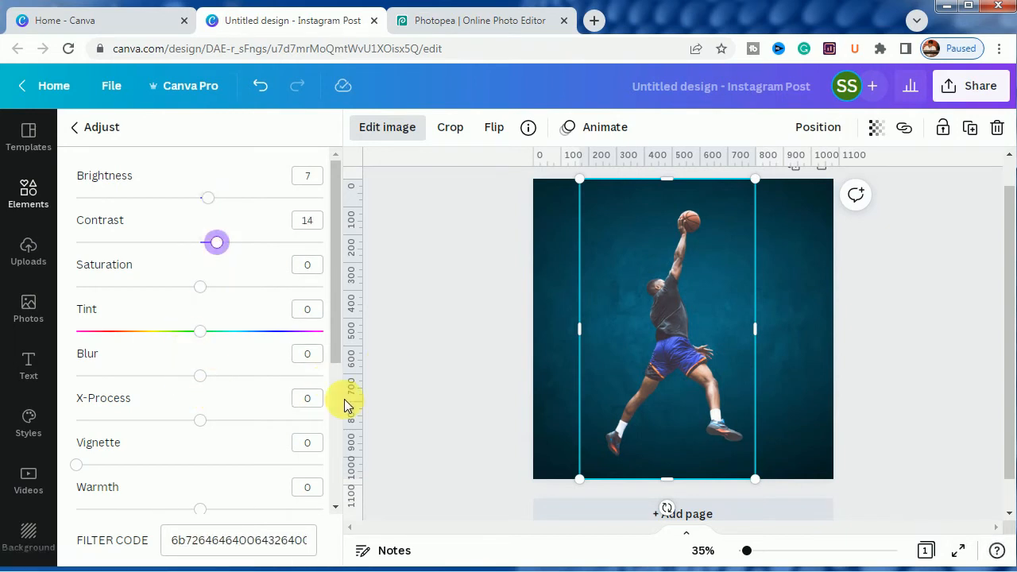
left_click(427, 408)
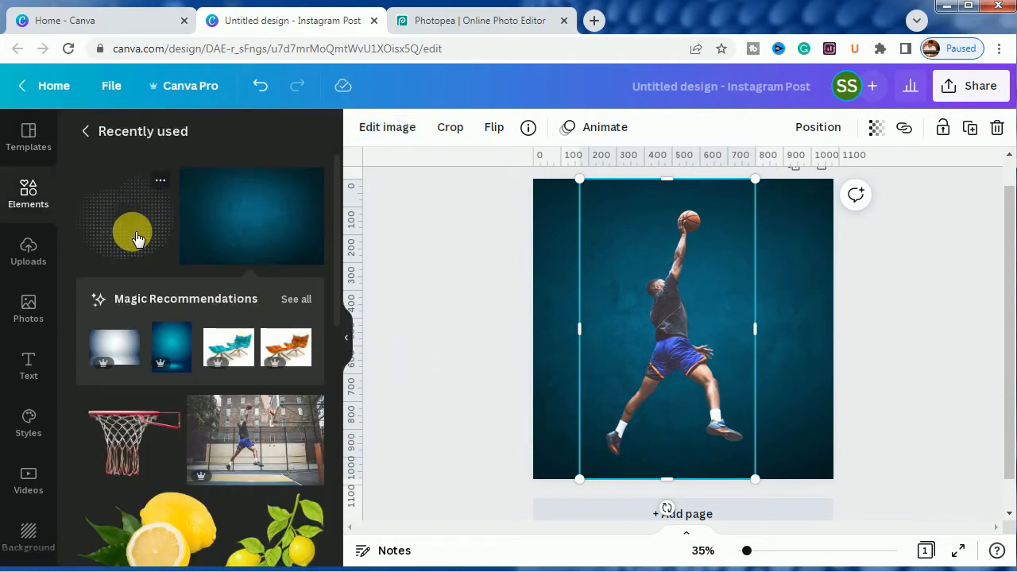
Step: Add the Abstract Halftone Elements graphic to the page and recolour its dots white
left_click(161, 180)
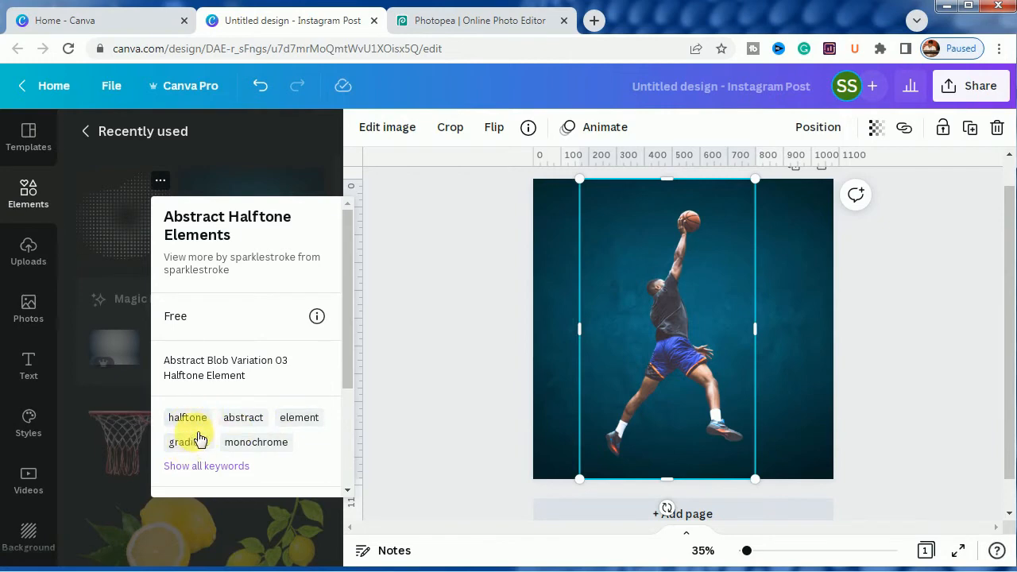
left_click(147, 246)
left_click(147, 227)
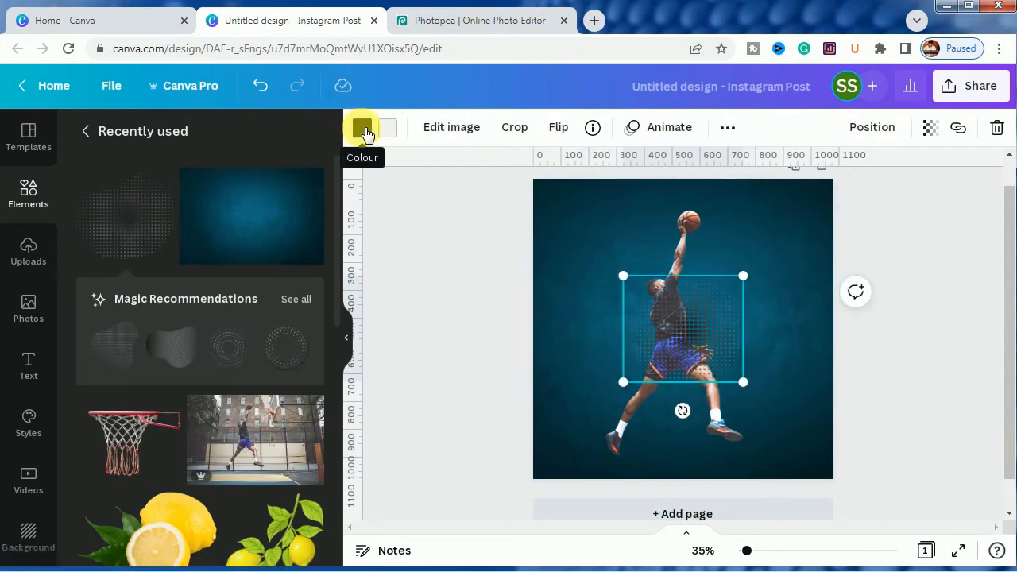
left_click(363, 129)
left_click(306, 437)
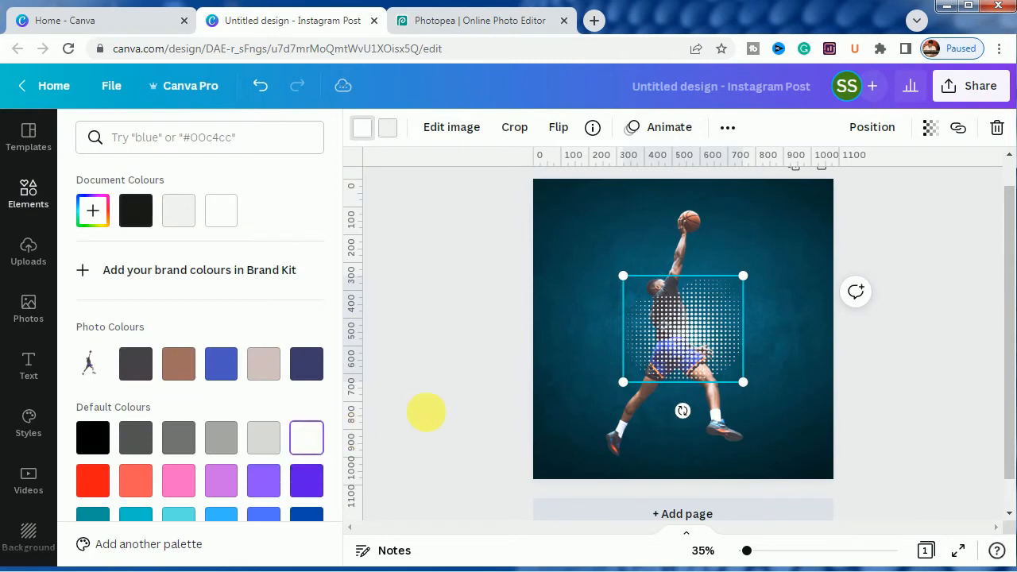
Step: Place the white halftone over the page's bottom-right corner at about 312 × 277 and tilt it slightly counterclockwise
left_click_drag(674, 341, 778, 439)
left_click_drag(796, 469, 820, 521)
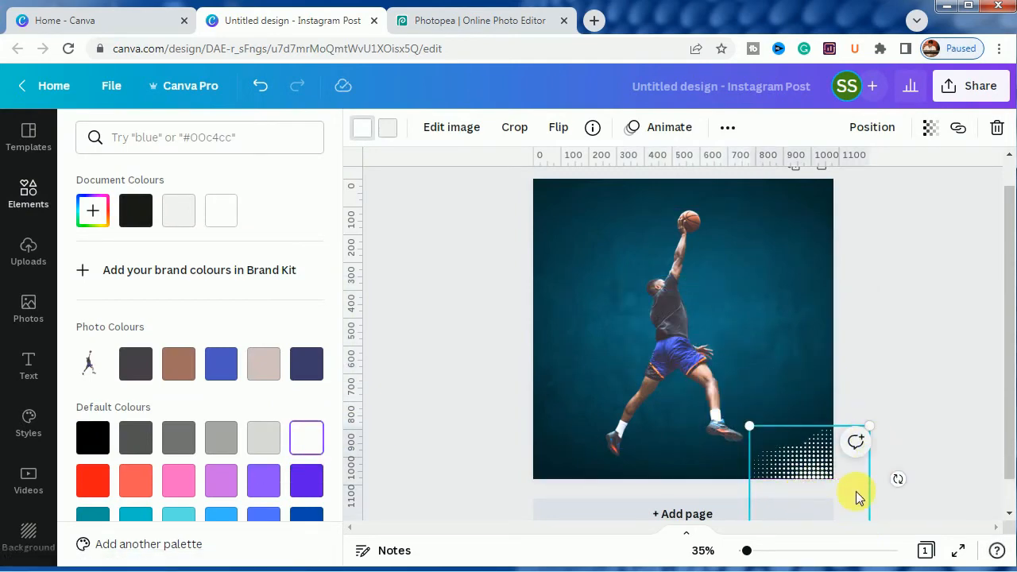
left_click_drag(750, 428, 784, 454)
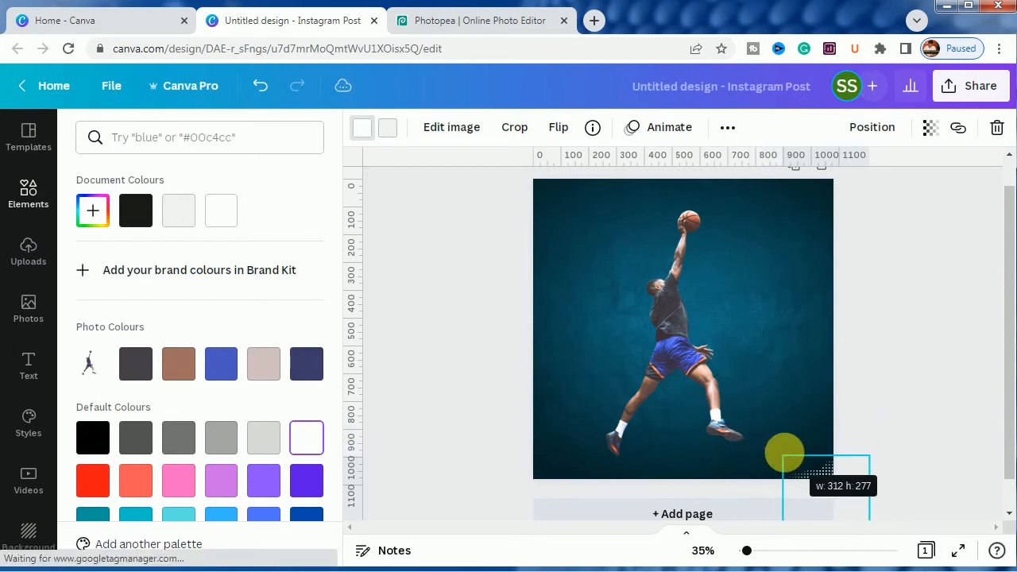
mouse_move(818, 484)
left_mouse_down()
mouse_move(795, 461)
mouse_move(809, 468)
left_mouse_up()
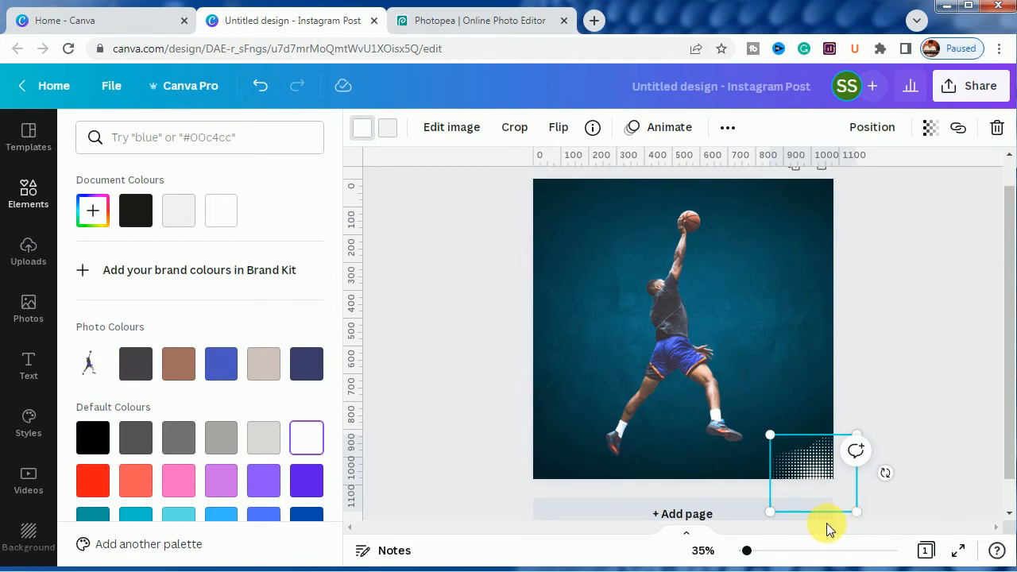
left_click_drag(890, 475, 895, 405)
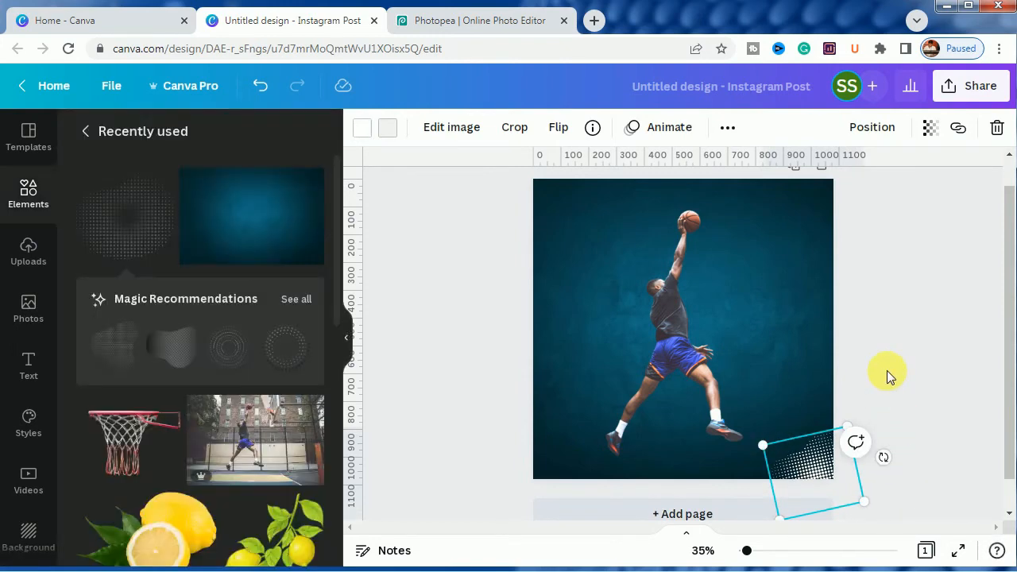
left_click(887, 371)
Step: Enlarge the tilted halftone and reposition it so its dots fill the page's bottom-right corner
left_click(816, 460)
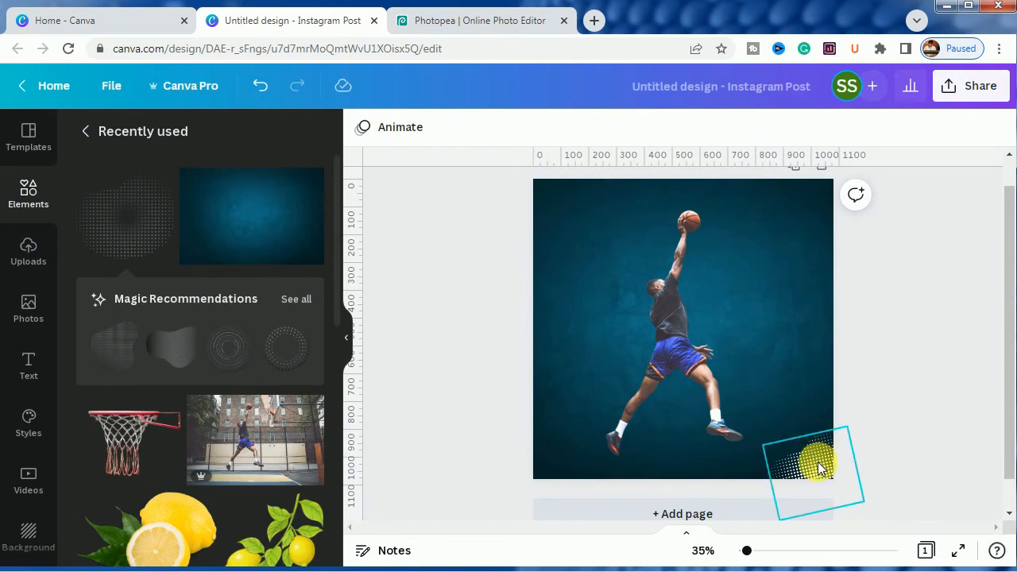
left_click_drag(784, 530, 751, 545)
left_click_drag(816, 472, 826, 480)
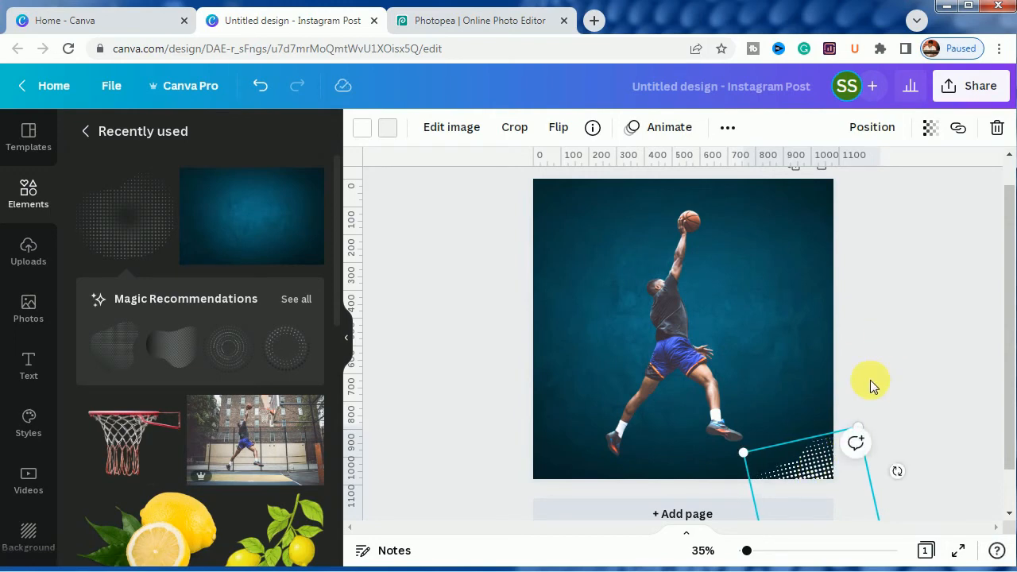
left_click(890, 397)
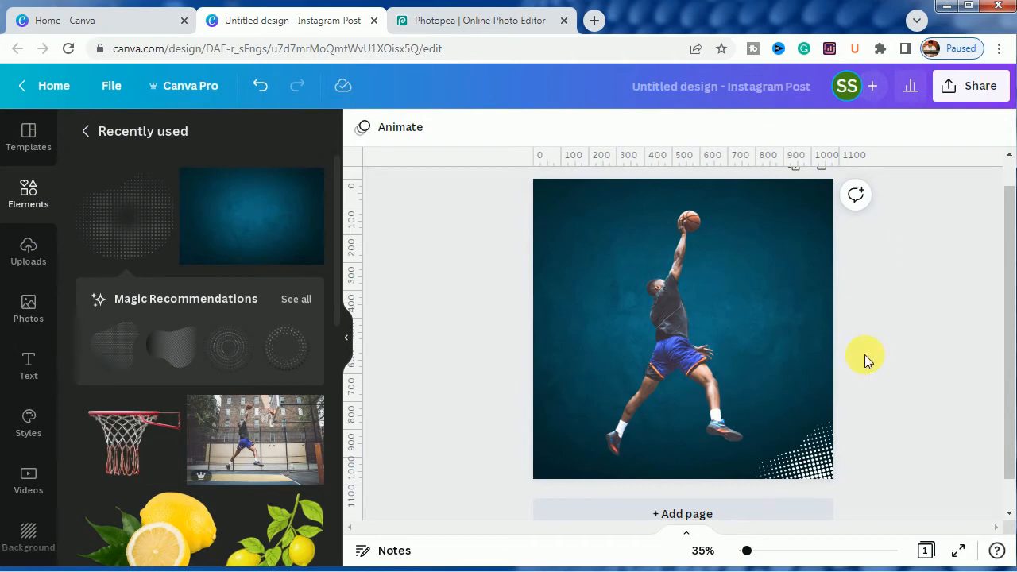
Step: Duplicate the corner halftone and move the copy to the page's top-left corner
left_click(806, 454)
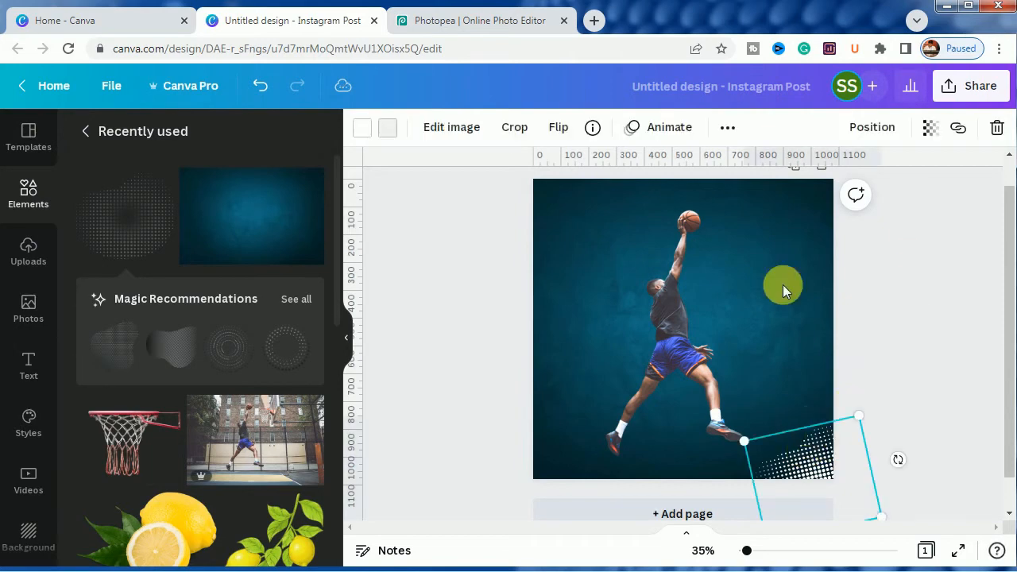
left_click(731, 134)
left_click(726, 170)
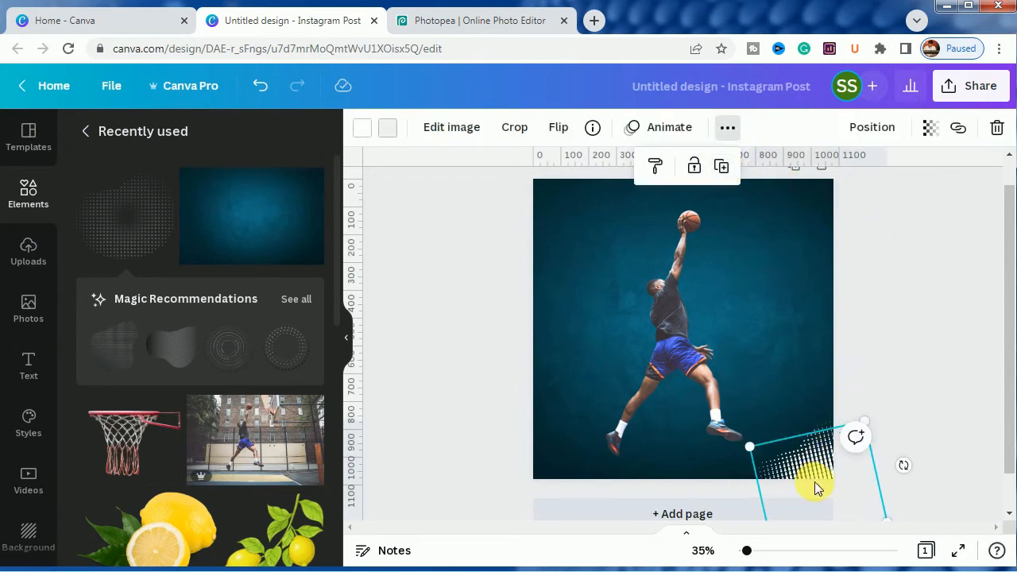
left_click_drag(814, 481, 566, 228)
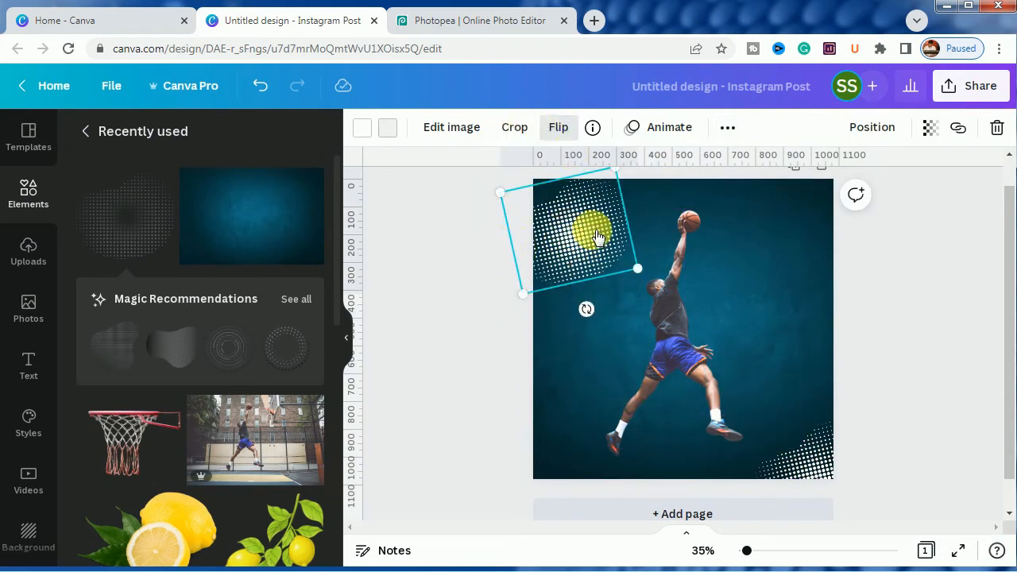
Step: Flip the copied halftone horizontally and shift it up and outward so its dots fill the page's top-left corner
left_click(558, 127)
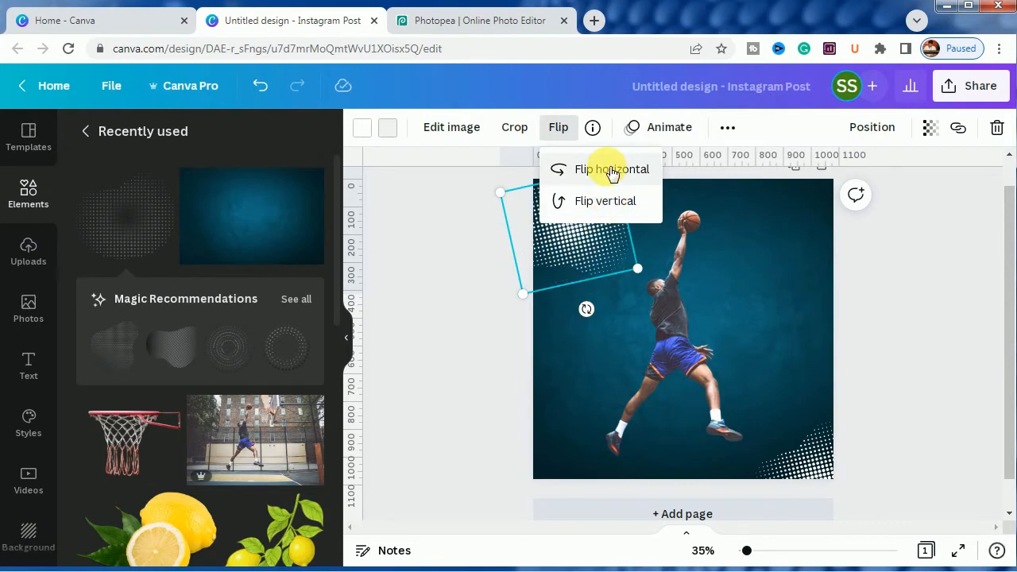
left_click(612, 169)
left_click(549, 242)
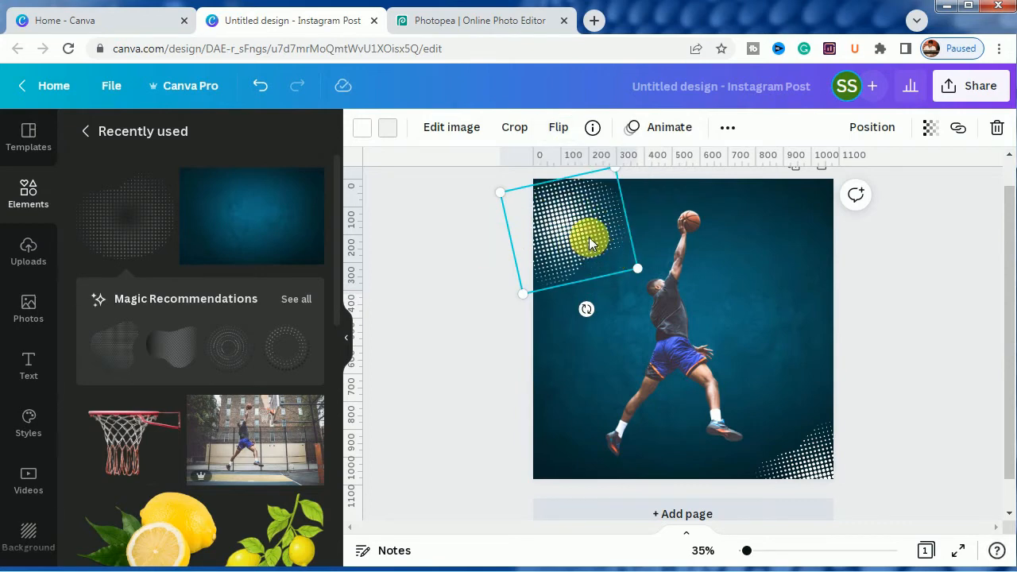
left_click_drag(589, 244, 545, 208)
left_click(488, 345)
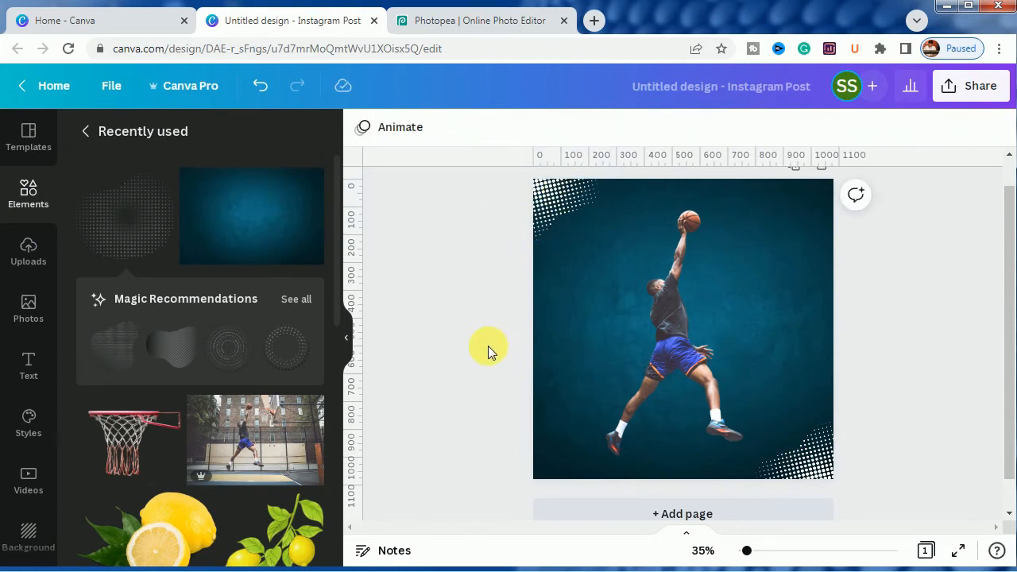
Step: Add a Drop shadow to the cut-out player image and open the shadow's settings
left_click(666, 340)
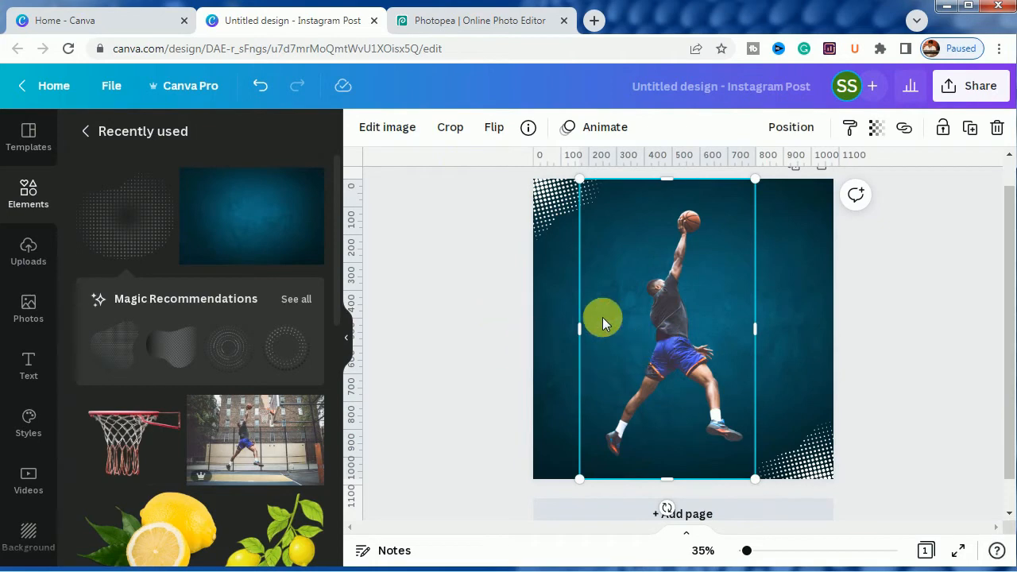
left_click(394, 129)
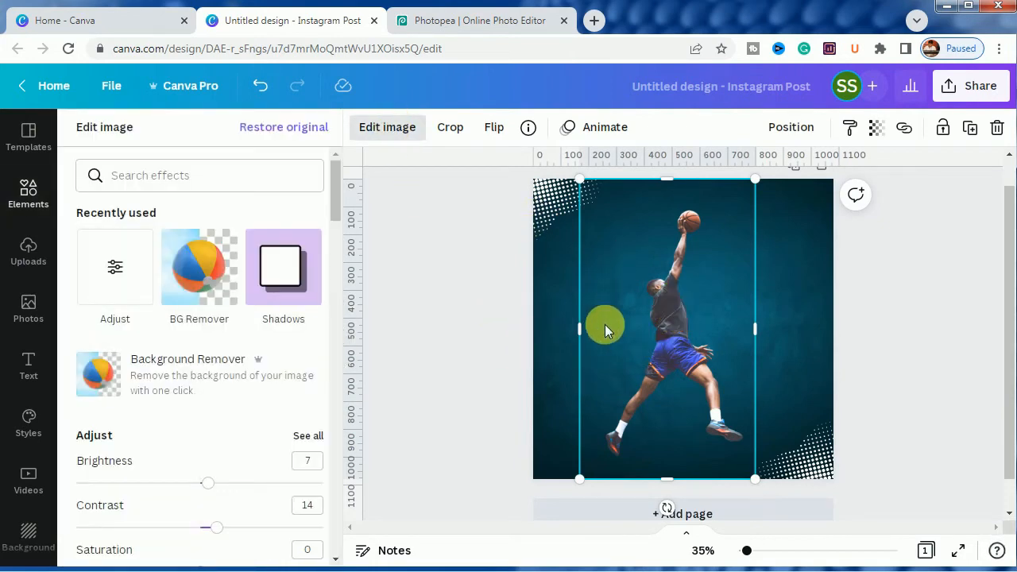
left_click(311, 283)
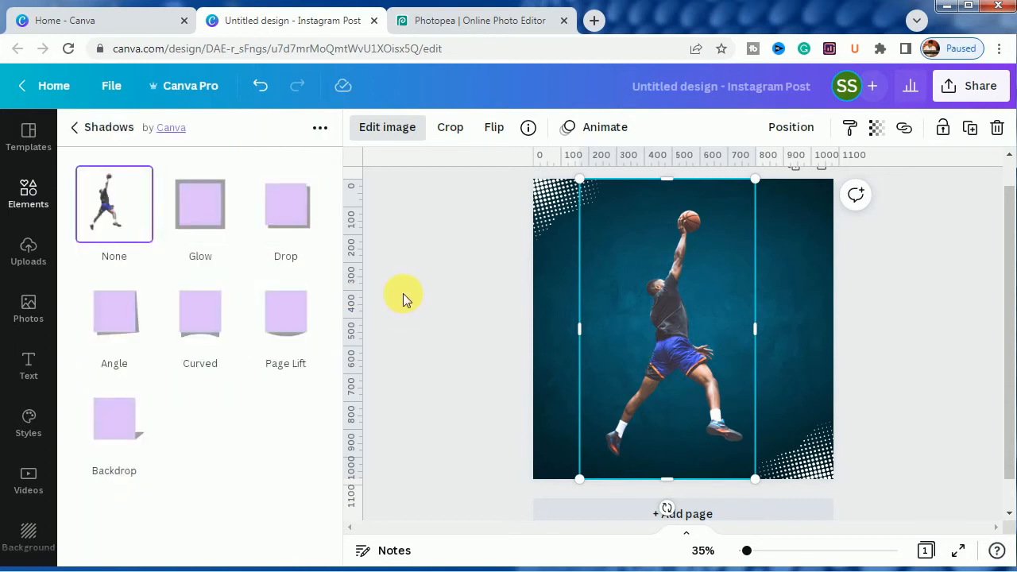
left_click(303, 222)
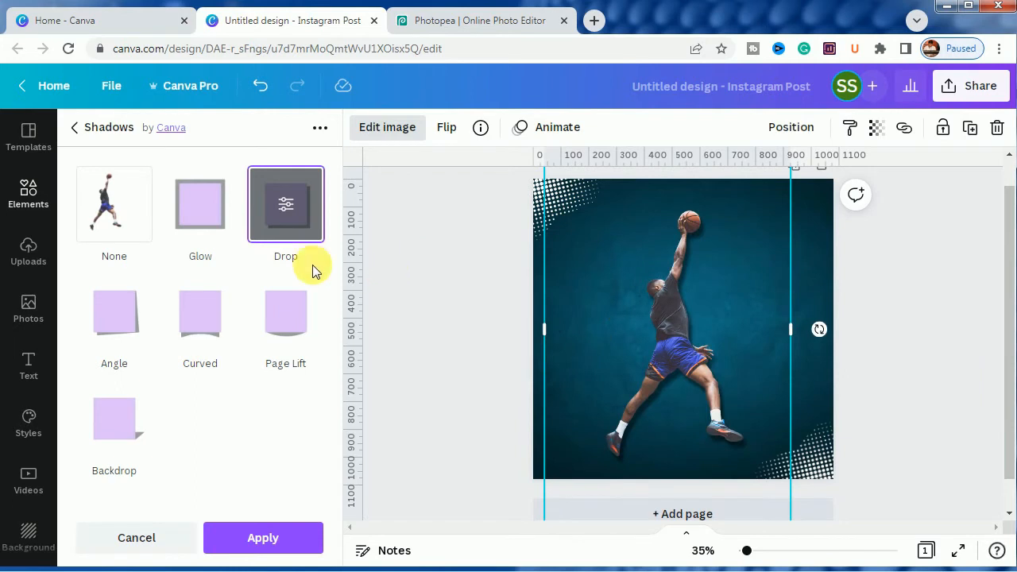
left_click(293, 208)
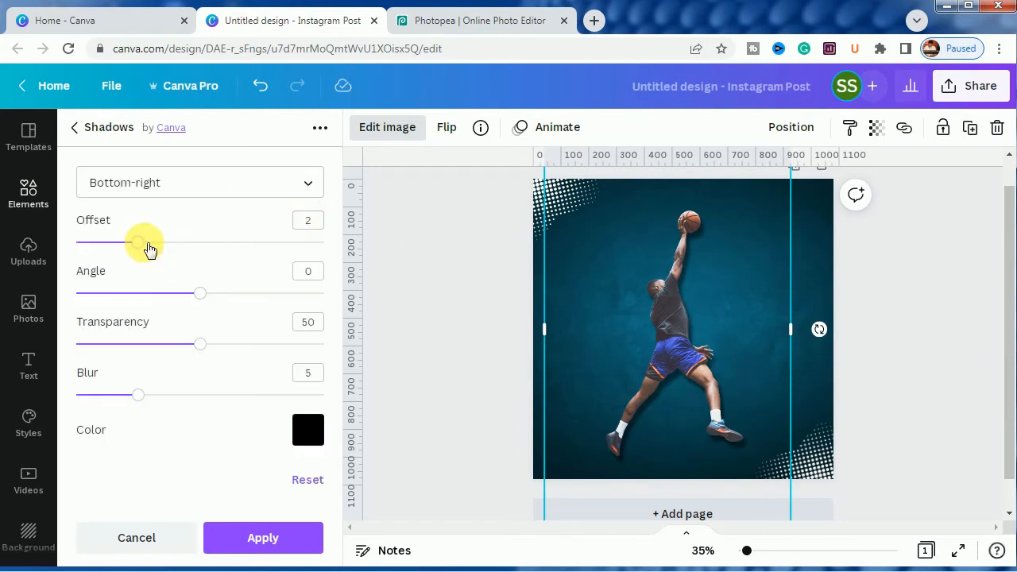
Step: Set the player's drop shadow to offset 3 and blur 8, and apply it
left_click_drag(149, 244, 165, 250)
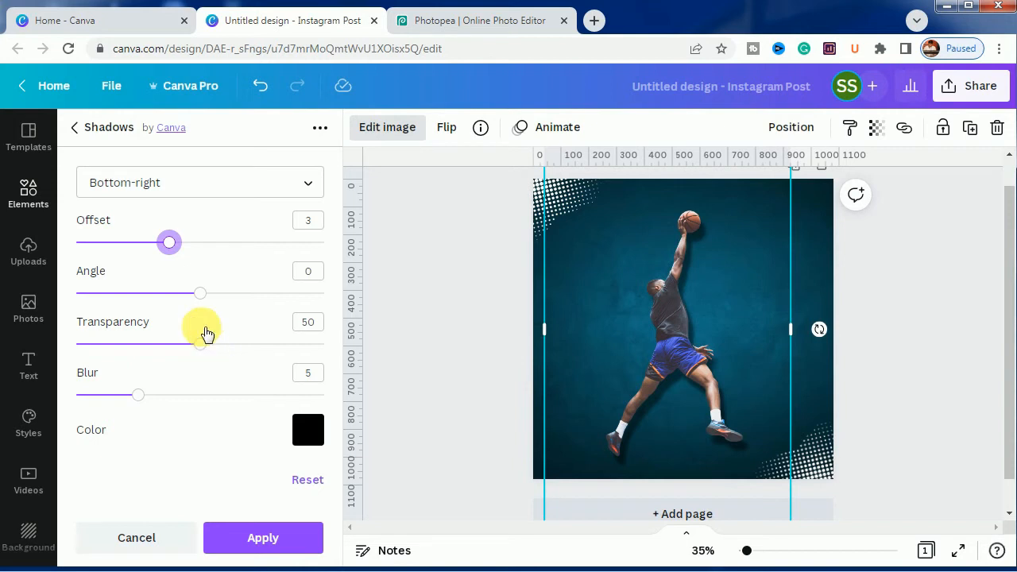
left_click(190, 243)
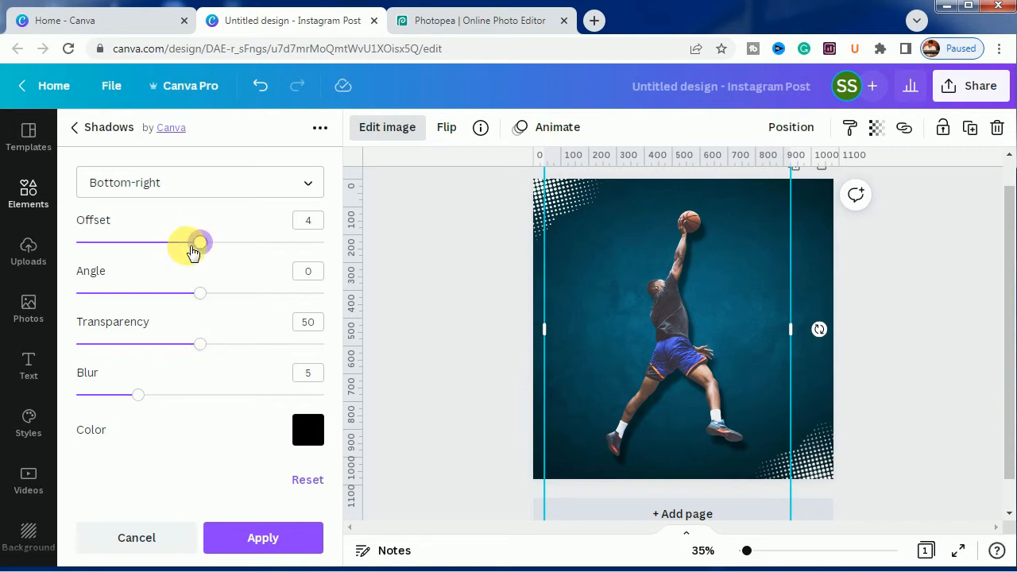
left_click(189, 248)
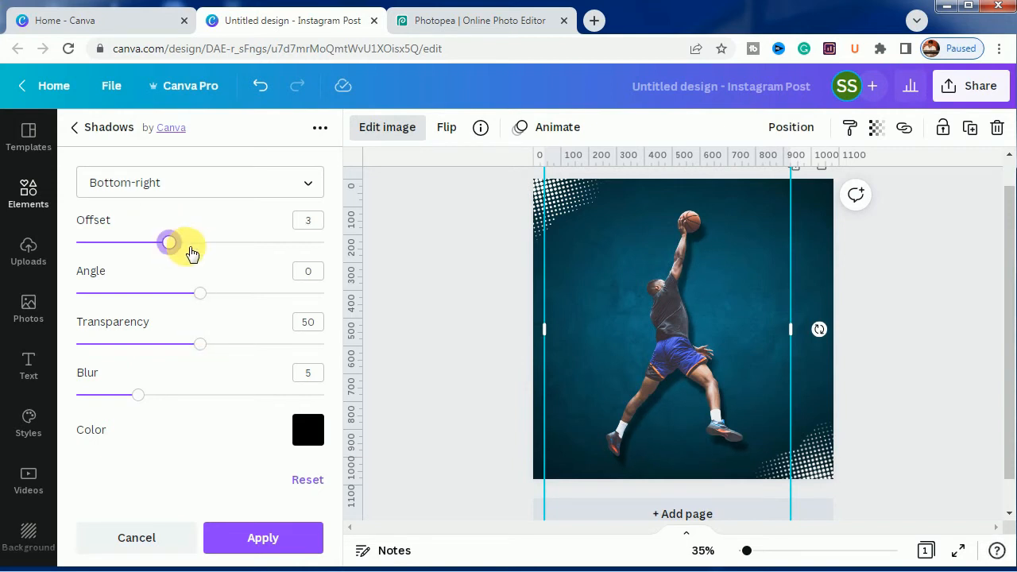
left_click(191, 253)
left_click(190, 251)
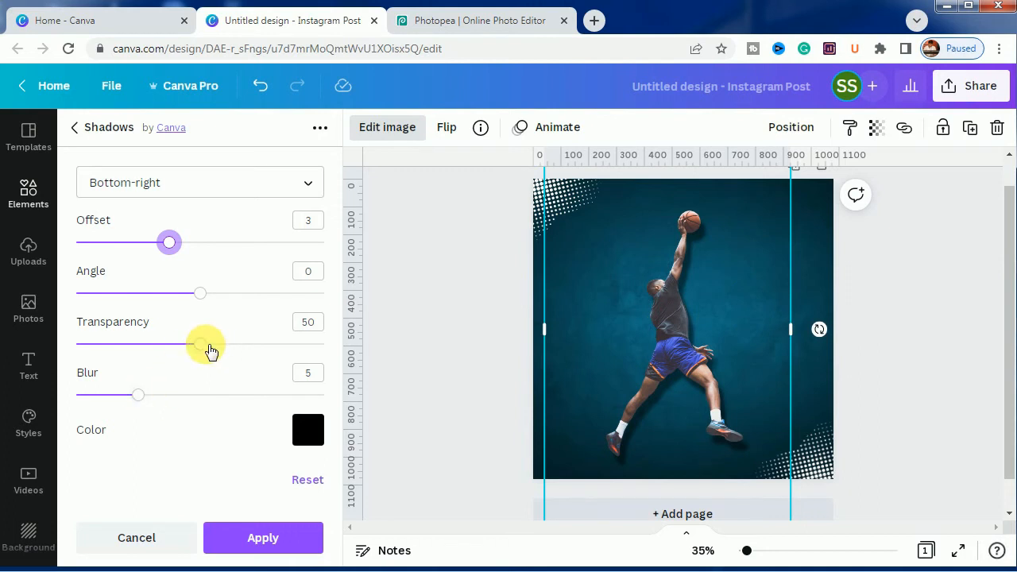
left_click_drag(145, 400, 181, 403)
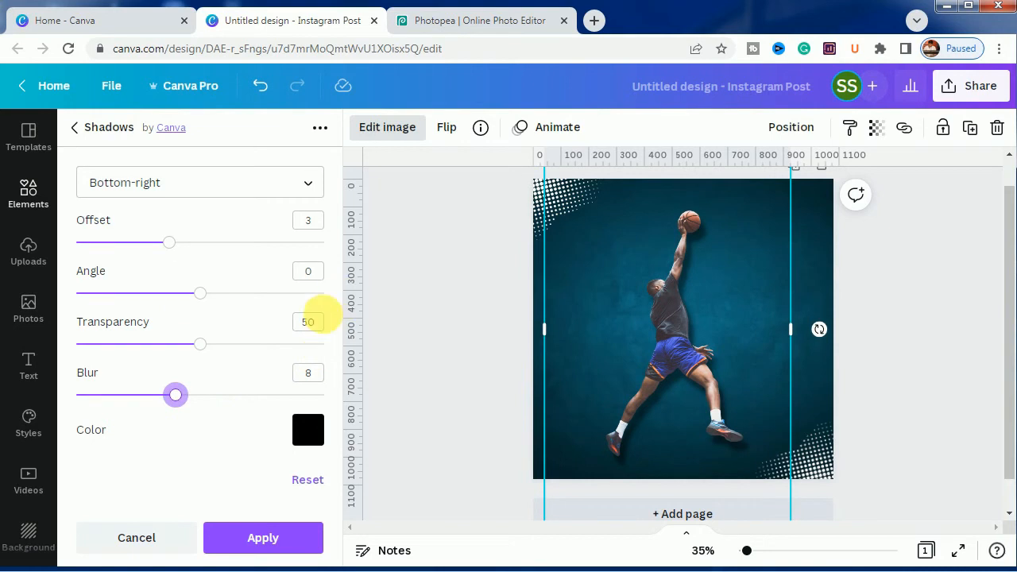
left_click(271, 540)
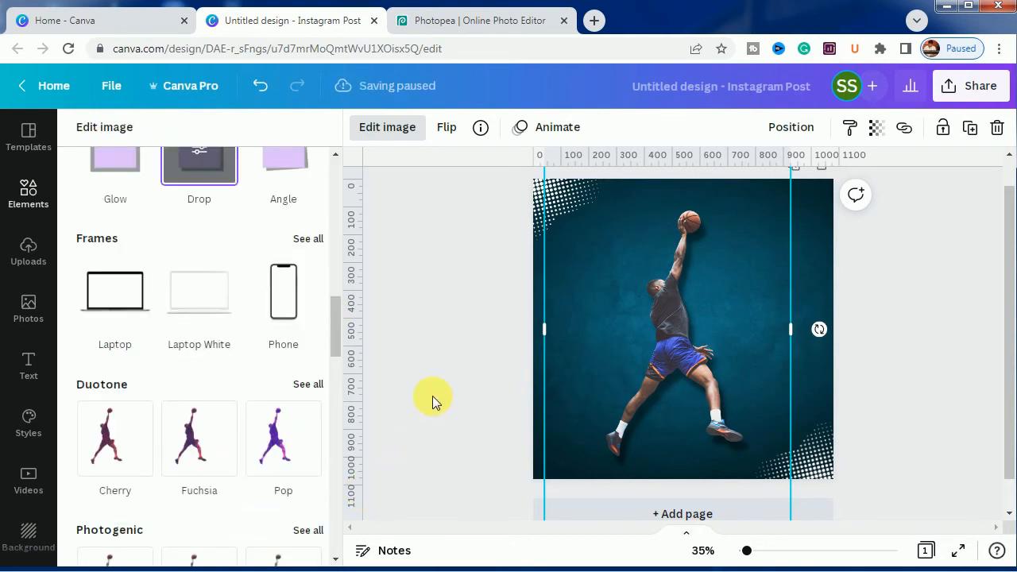
left_click(438, 309)
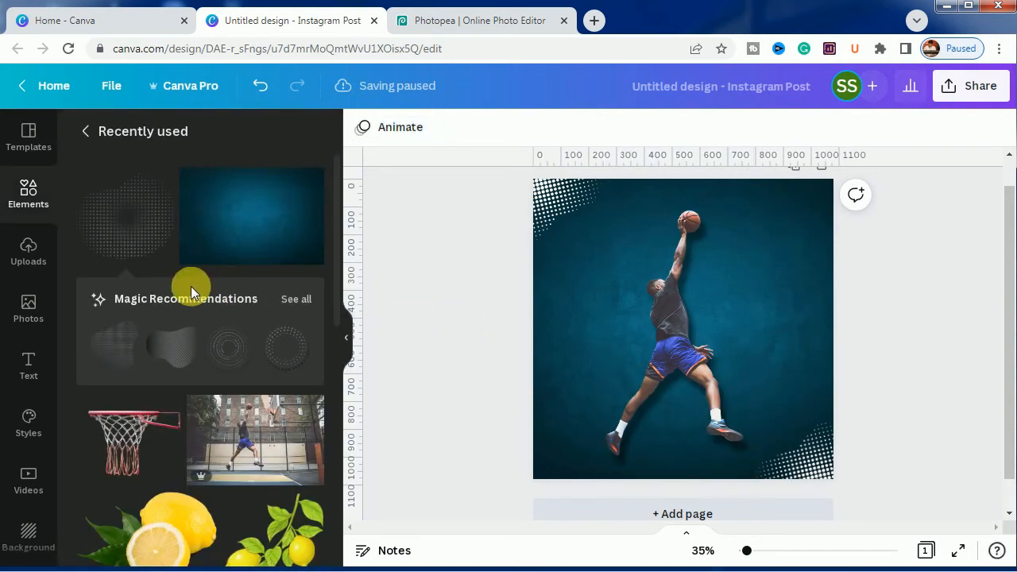
Step: Add a heading to the page reading "STAND TALL. TALK SMALL. PLAY BALL"
left_click(34, 368)
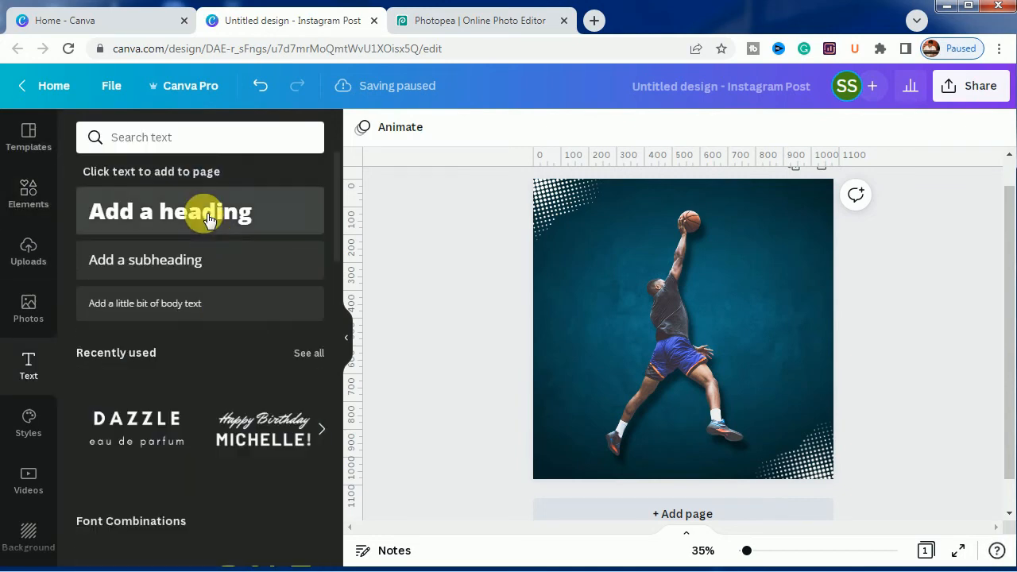
left_click(209, 220)
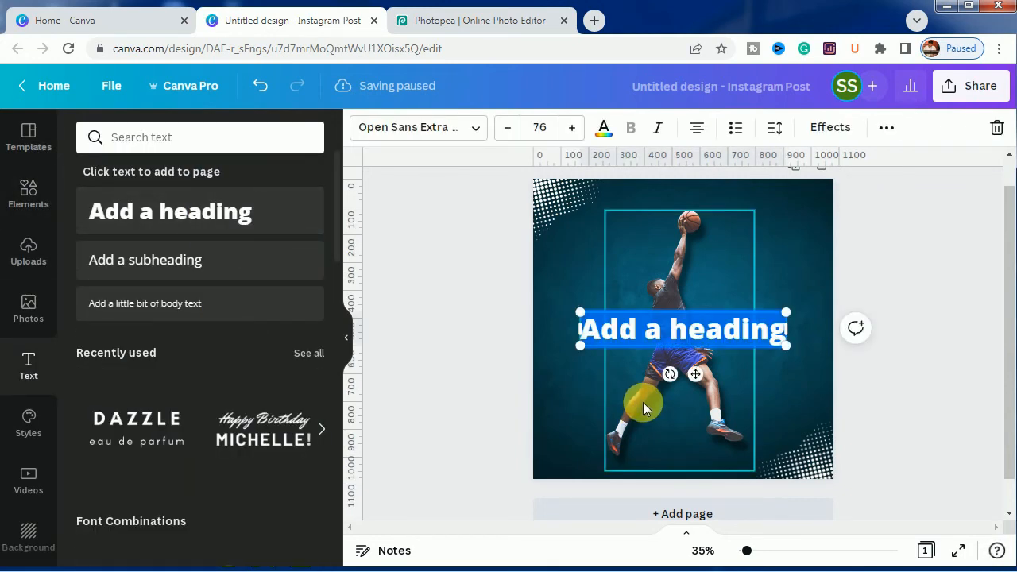
type("ST")
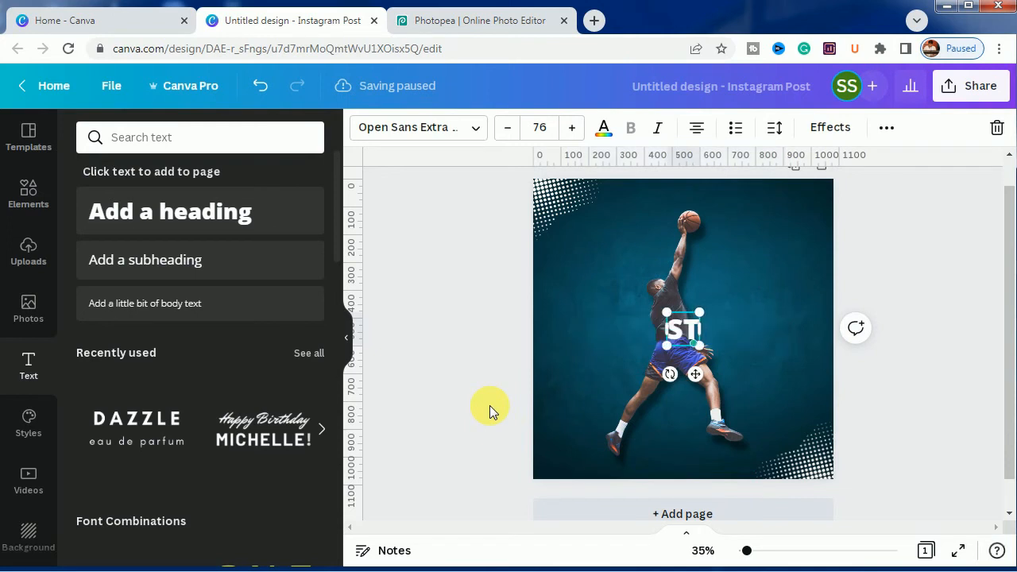
type("AND TALL T")
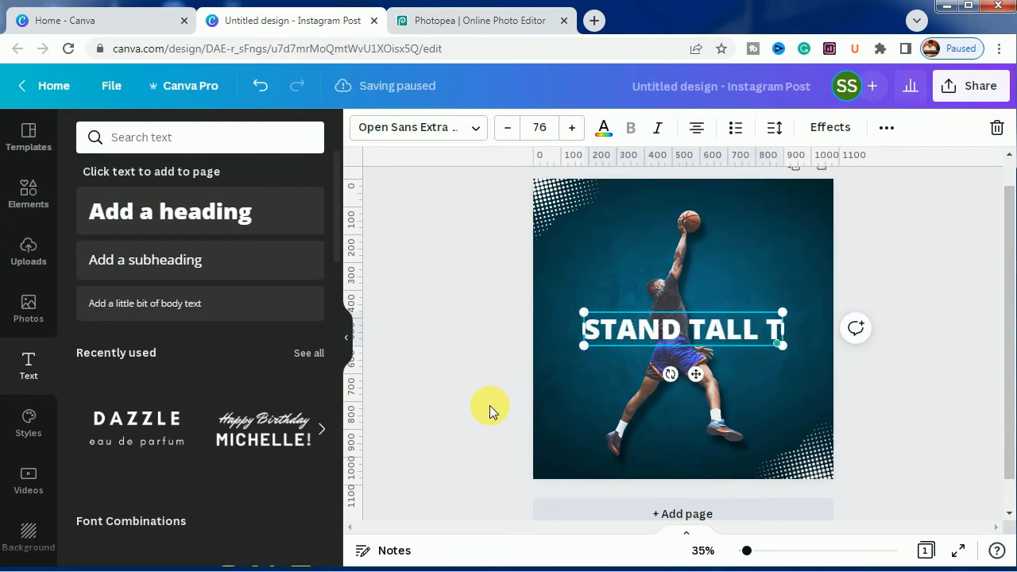
key("BackSpace")
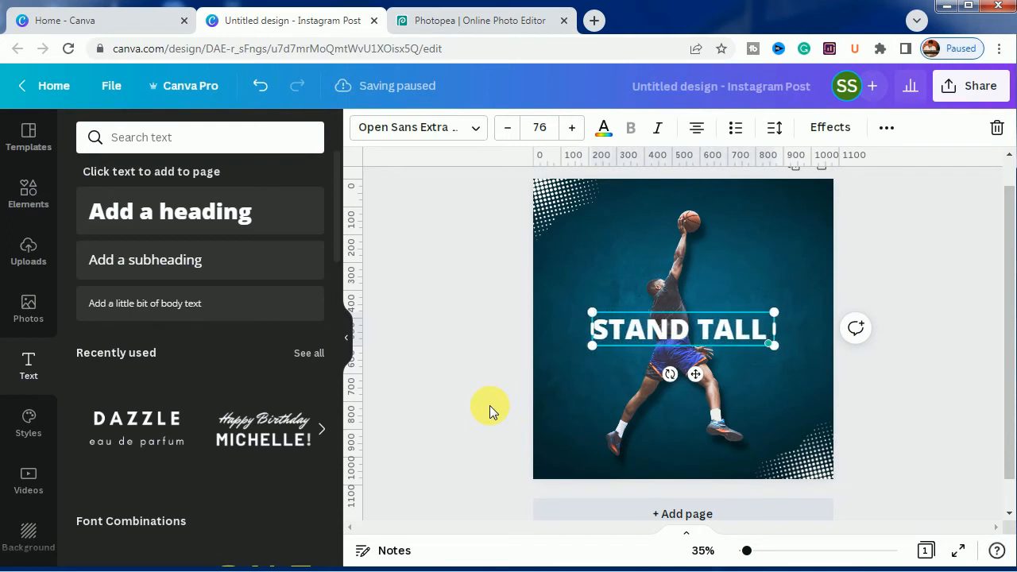
key("BackSpace")
type(". TALK")
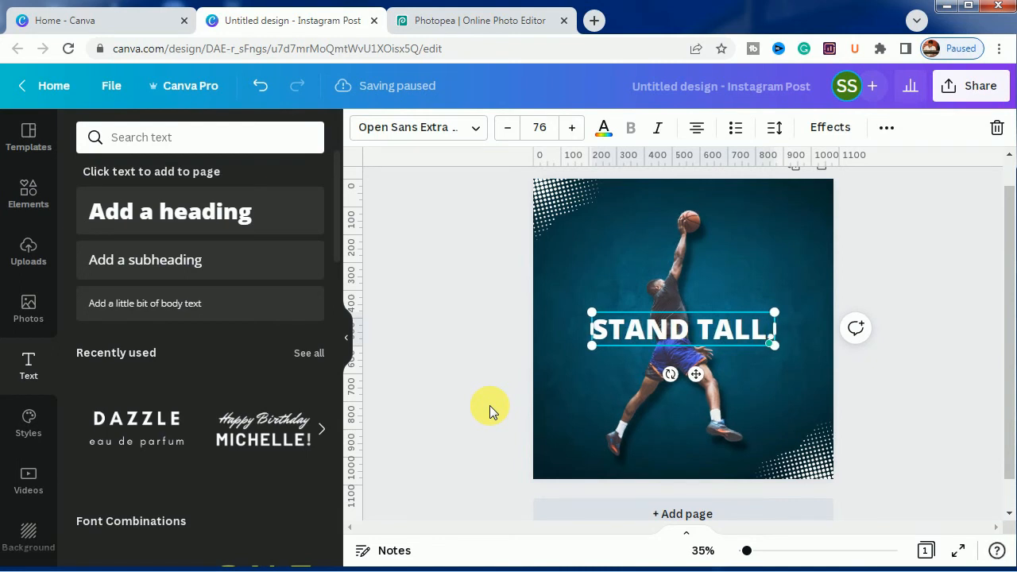
type(" SMA")
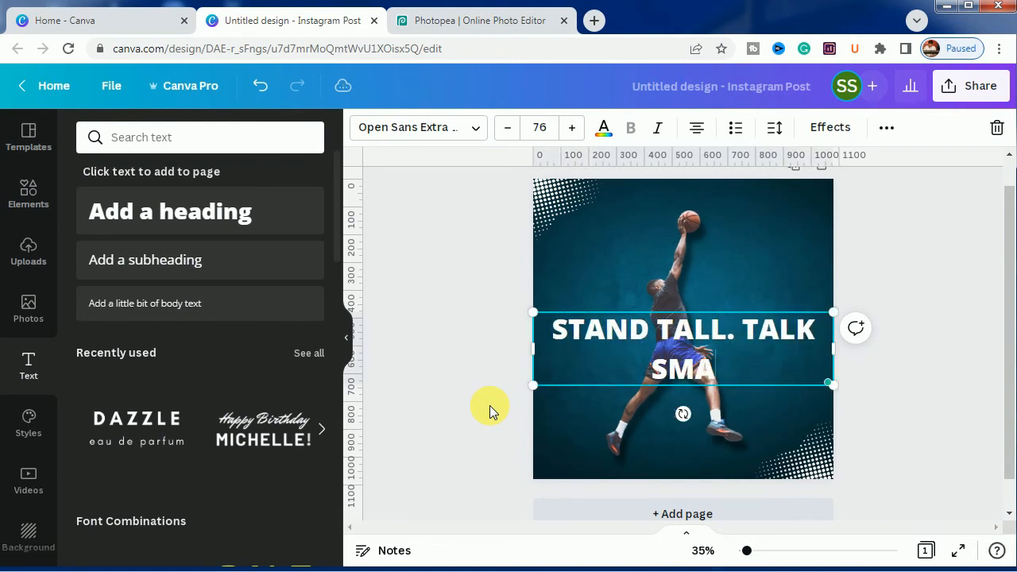
type("LL. PLAY BALL")
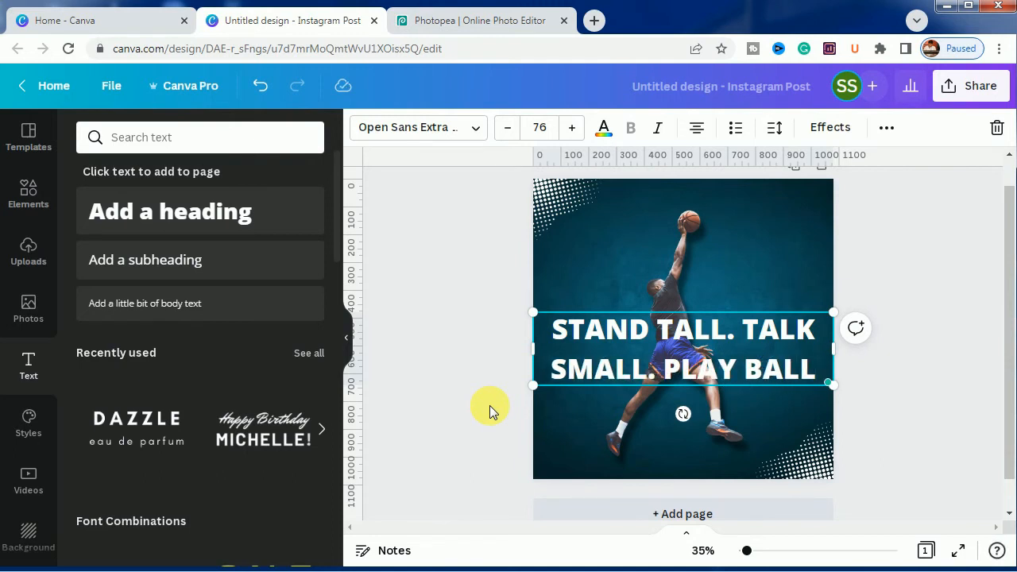
Step: Change the whole heading's font to League Gothic
key("ctrl+a")
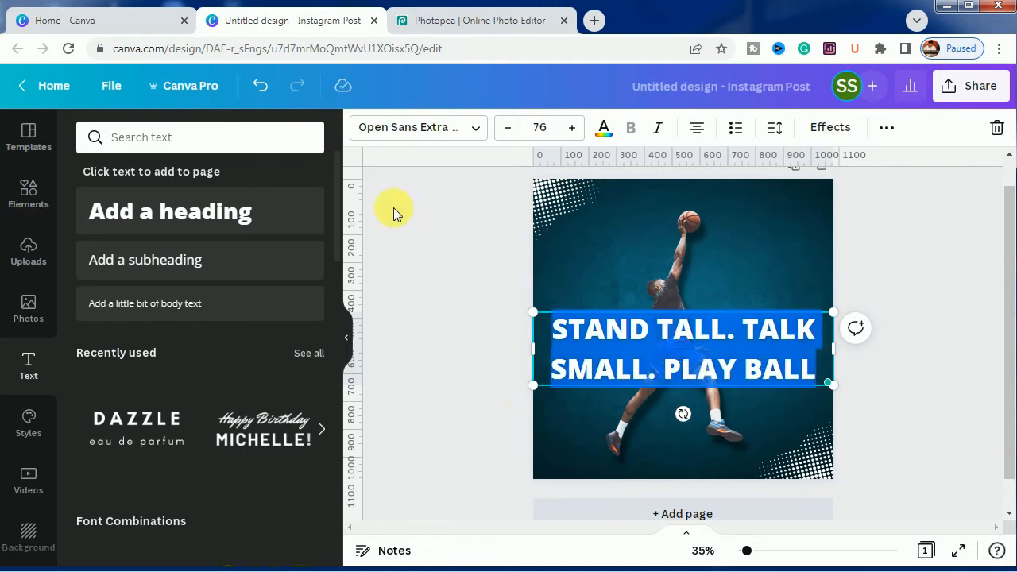
left_click(413, 135)
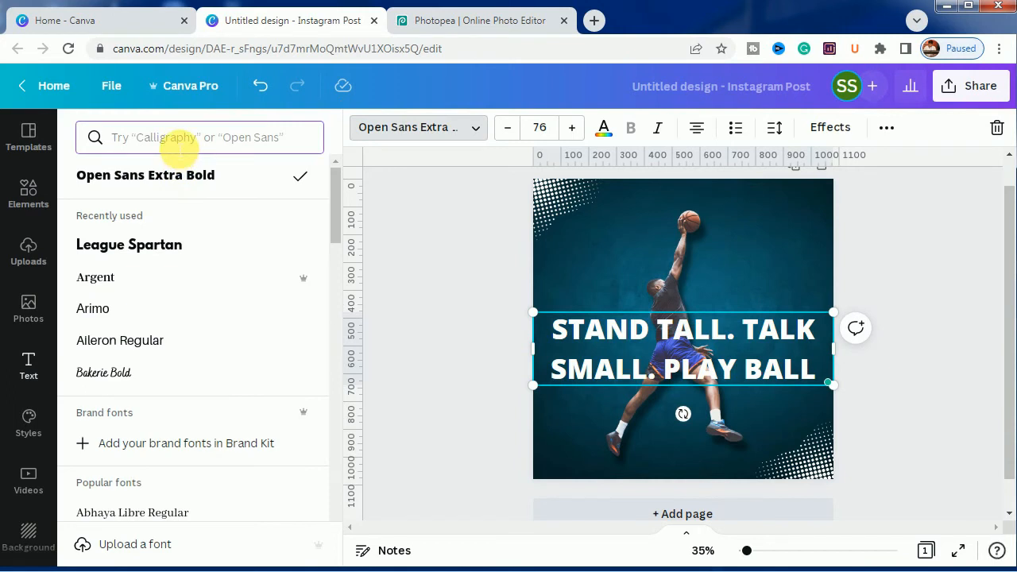
type("leagu")
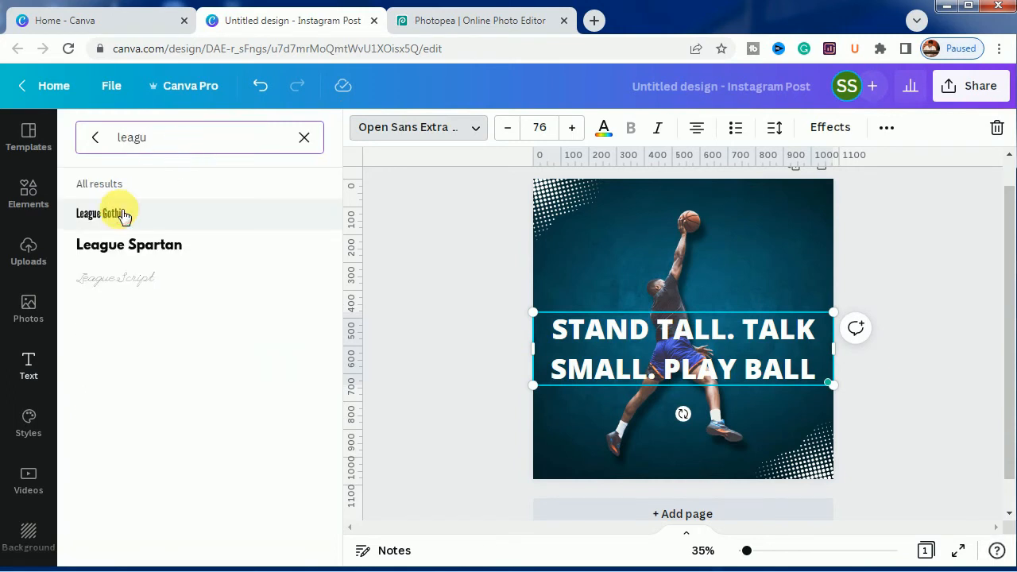
left_click(120, 214)
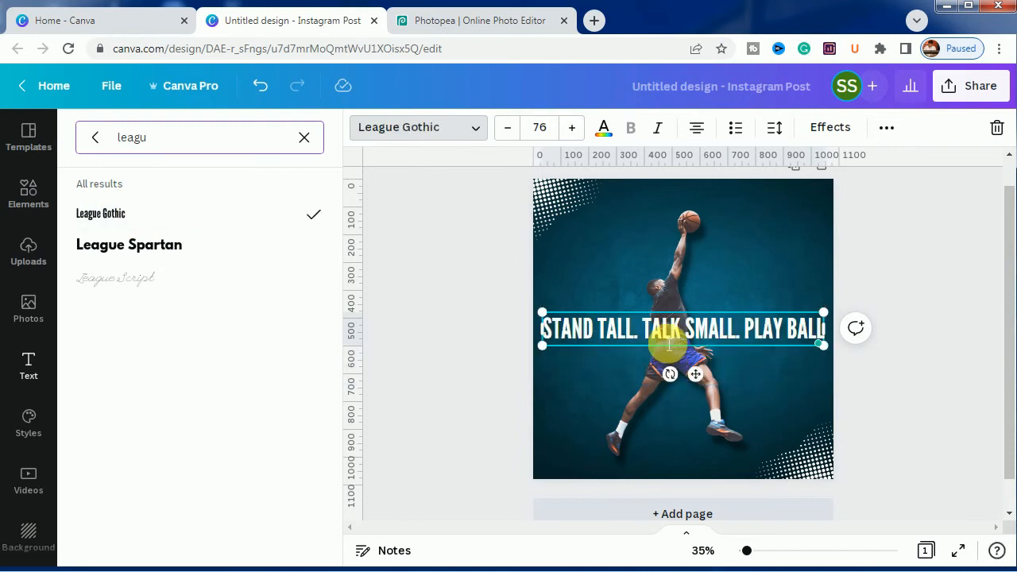
Step: Insert a space before each full stop so the heading reads "STAND TALL . TALK SMALL . PLAY BALL"
left_click(739, 339)
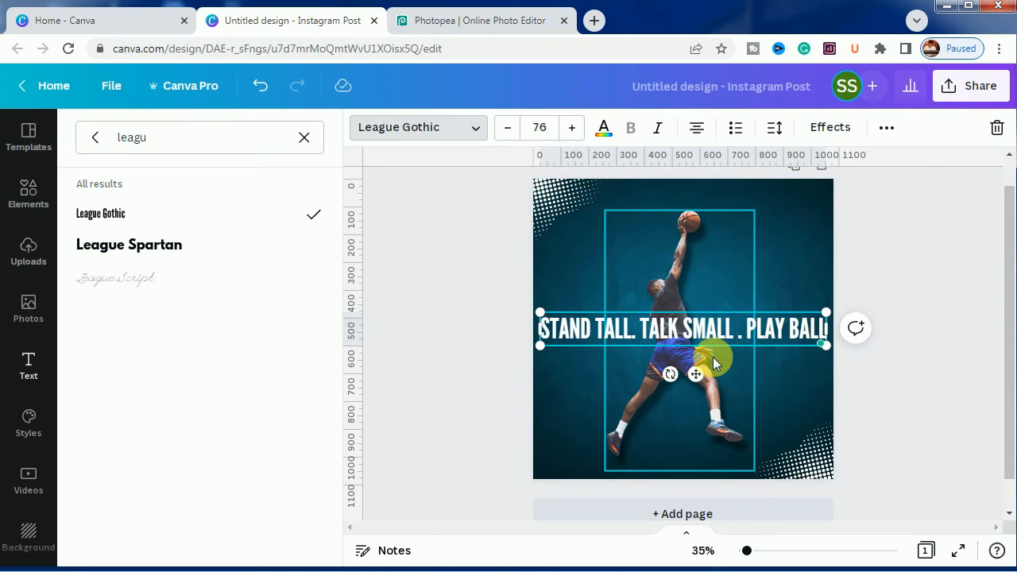
left_click(633, 336)
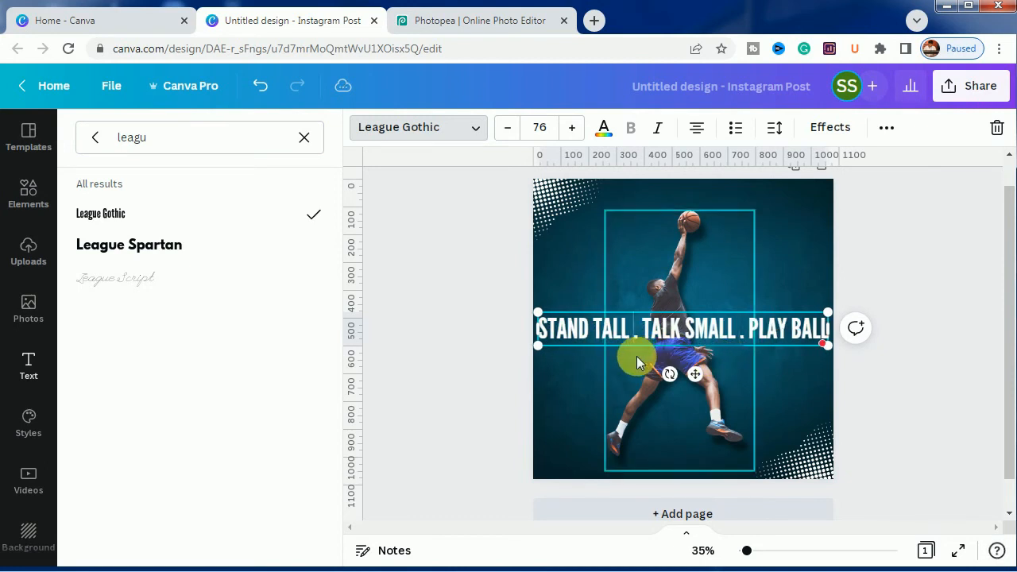
key("Escape")
left_click(492, 358)
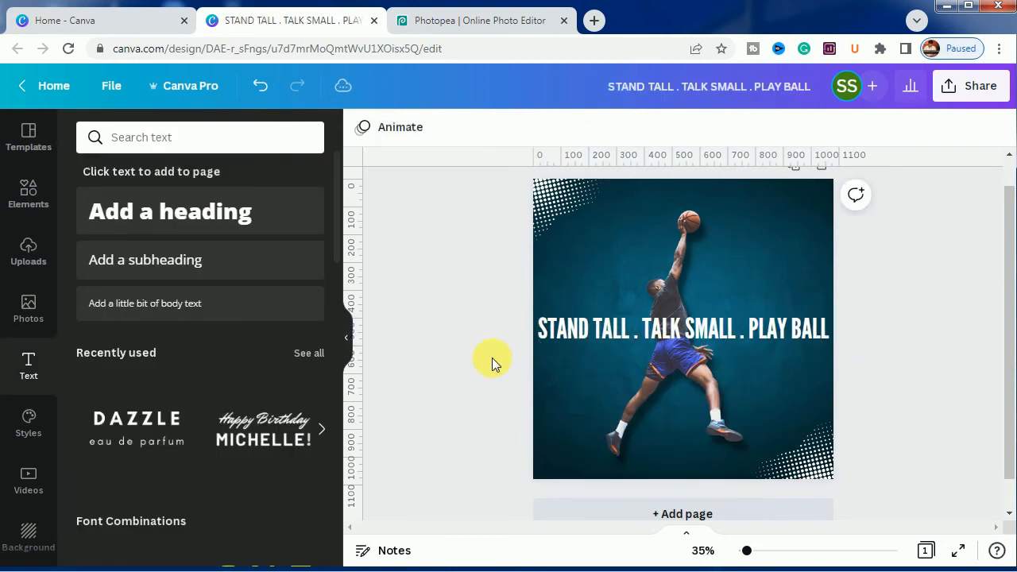
Step: Apply the Curve shape effect to the heading and set its curve to 100 to form a ring
left_click(631, 326)
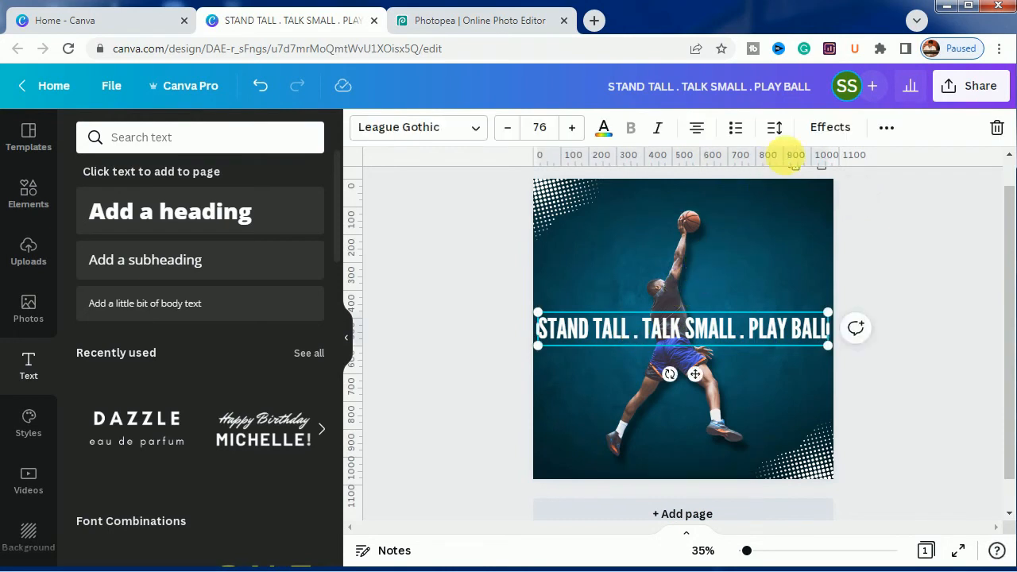
left_click(832, 133)
scroll(255, 398, "down", 1)
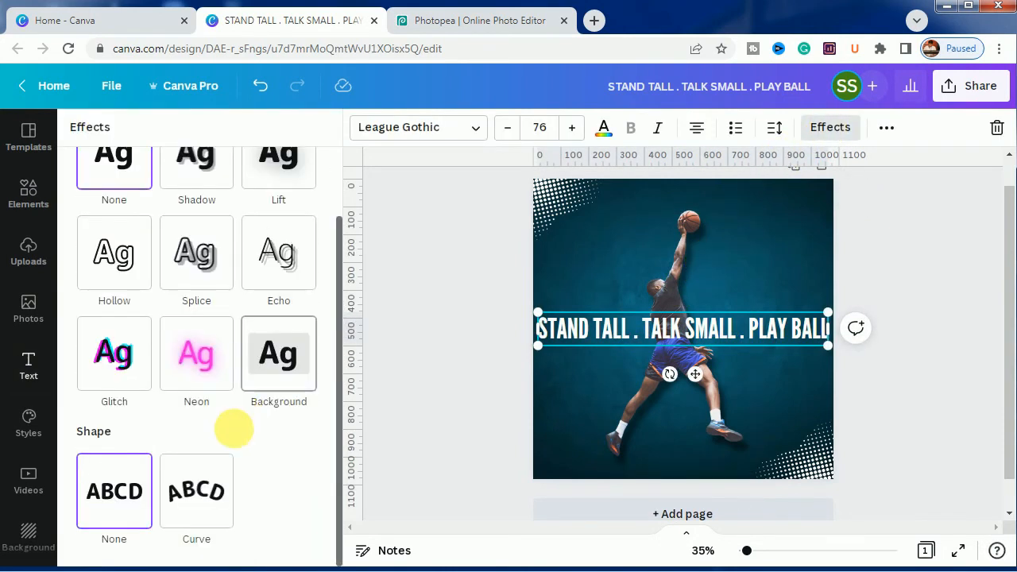
left_click(216, 491)
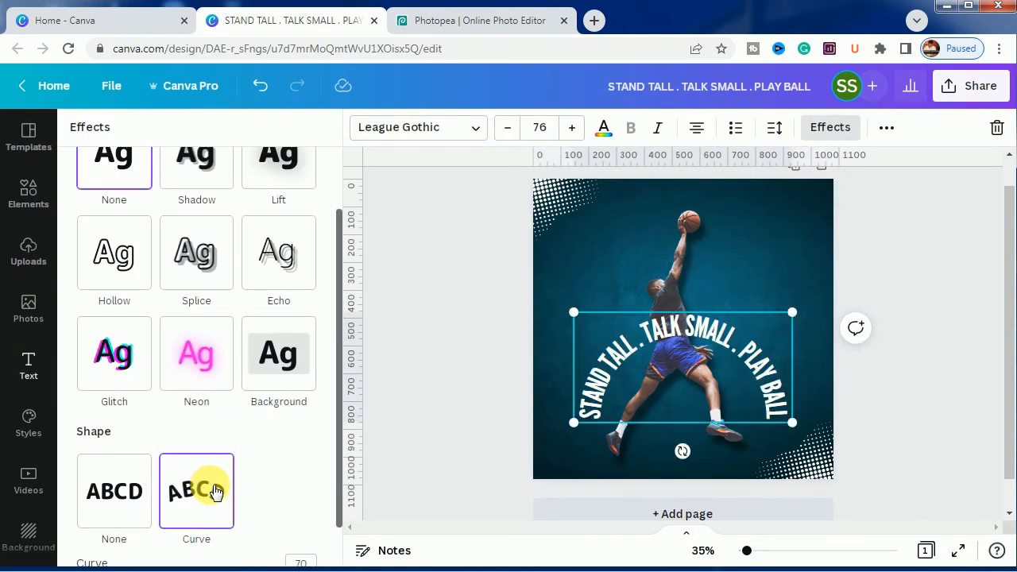
scroll(268, 488, "down", 1)
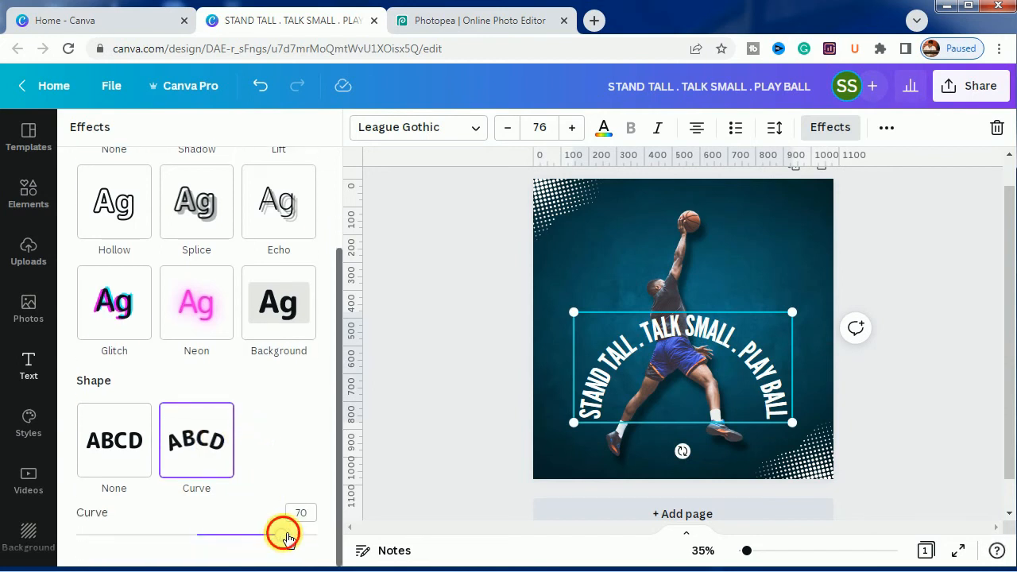
left_click_drag(286, 539, 326, 545)
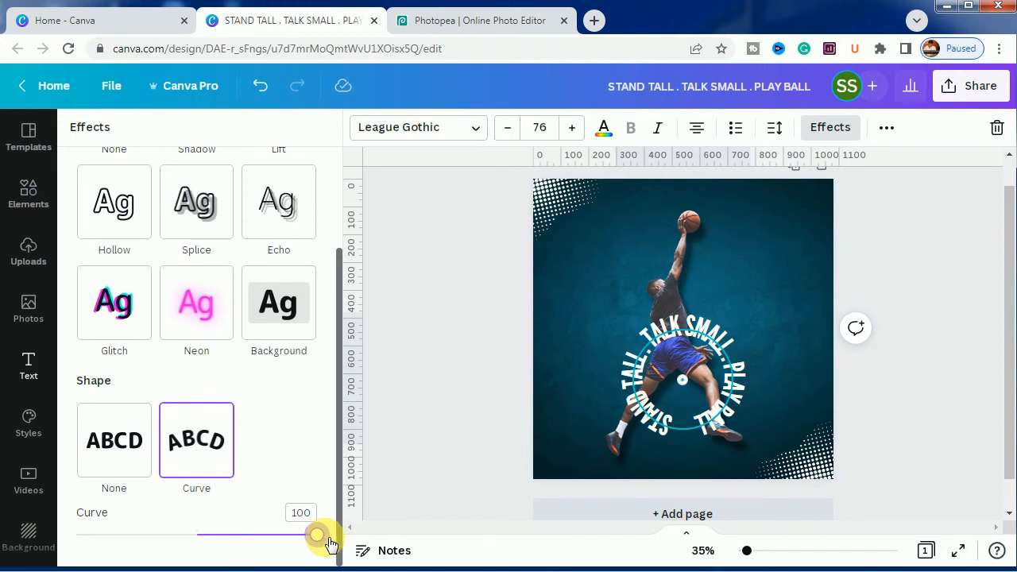
Step: Set the curved heading's letter spacing to 31 and its curve to 98 to close up the ring
left_click_drag(331, 540, 332, 540)
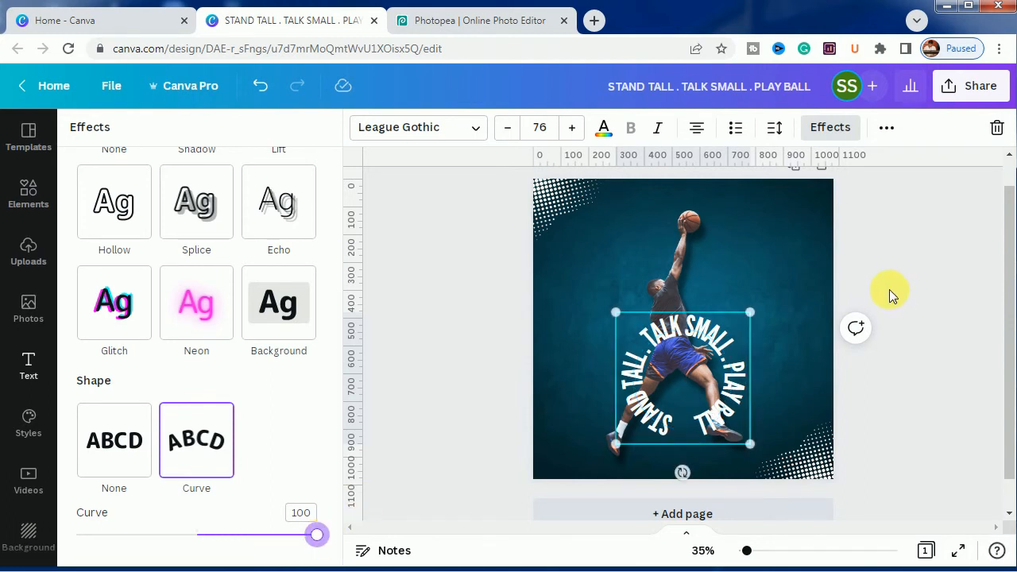
left_click(777, 132)
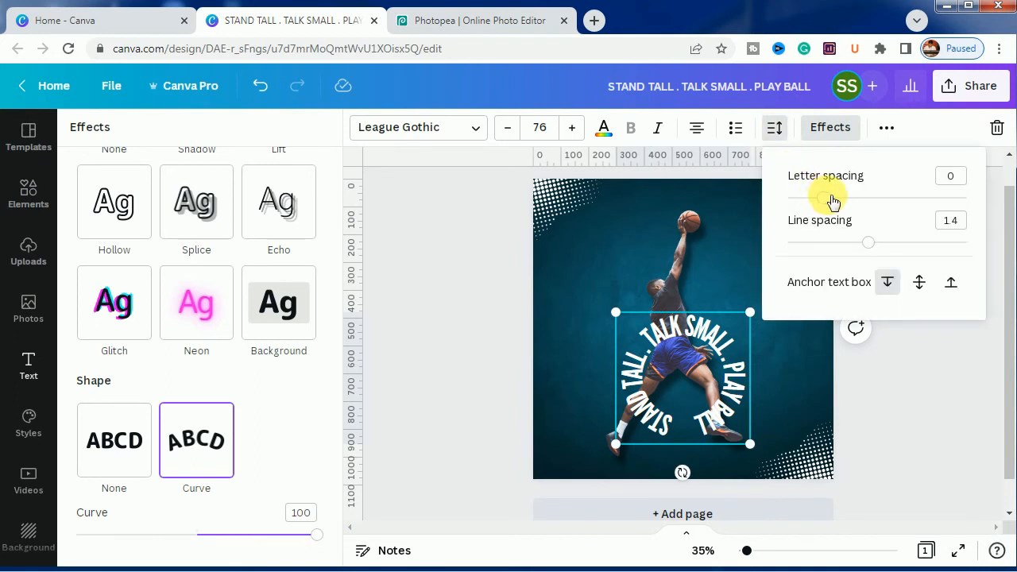
left_click_drag(831, 197, 831, 197)
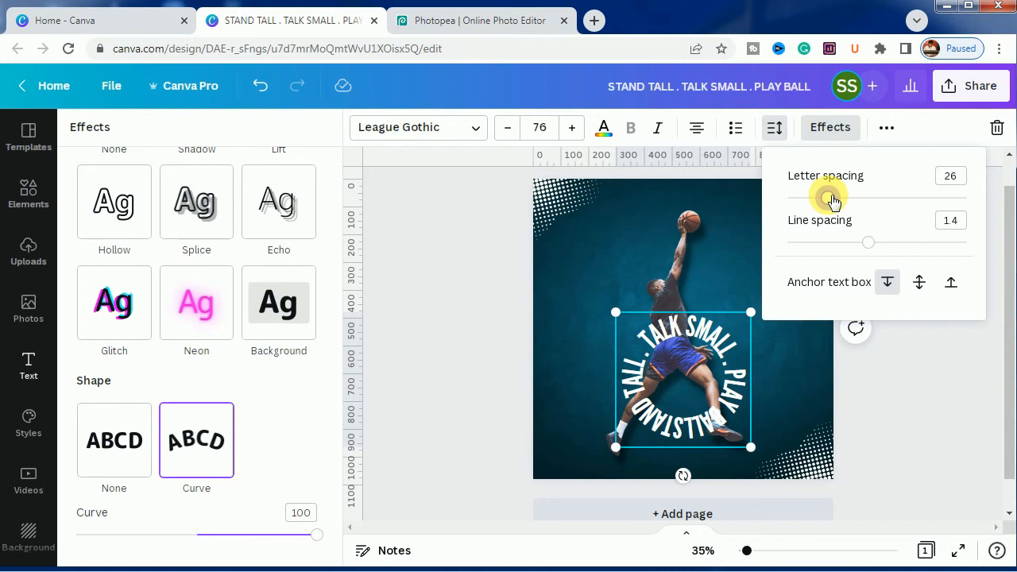
left_click_drag(833, 201, 834, 201)
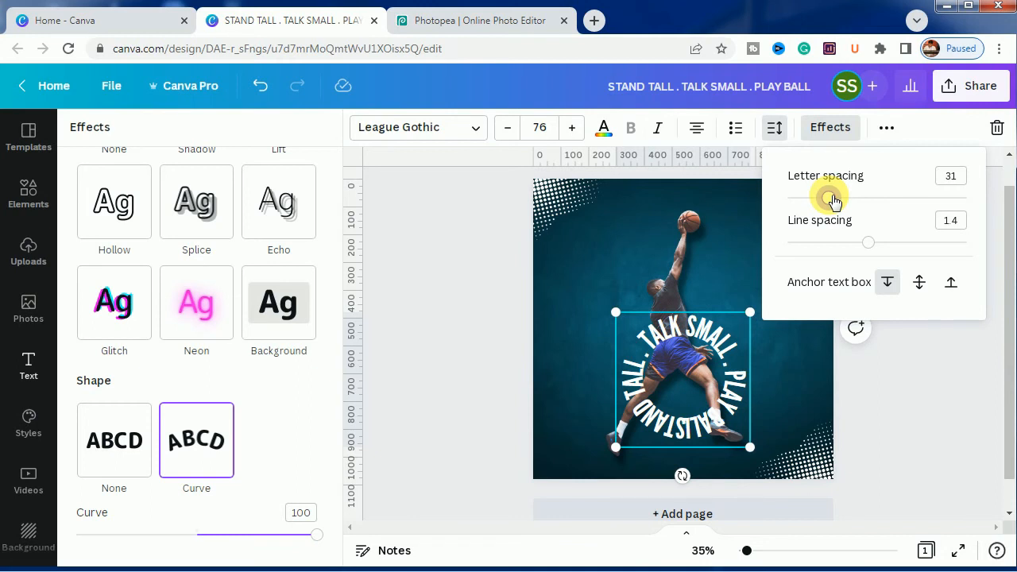
left_click(312, 521)
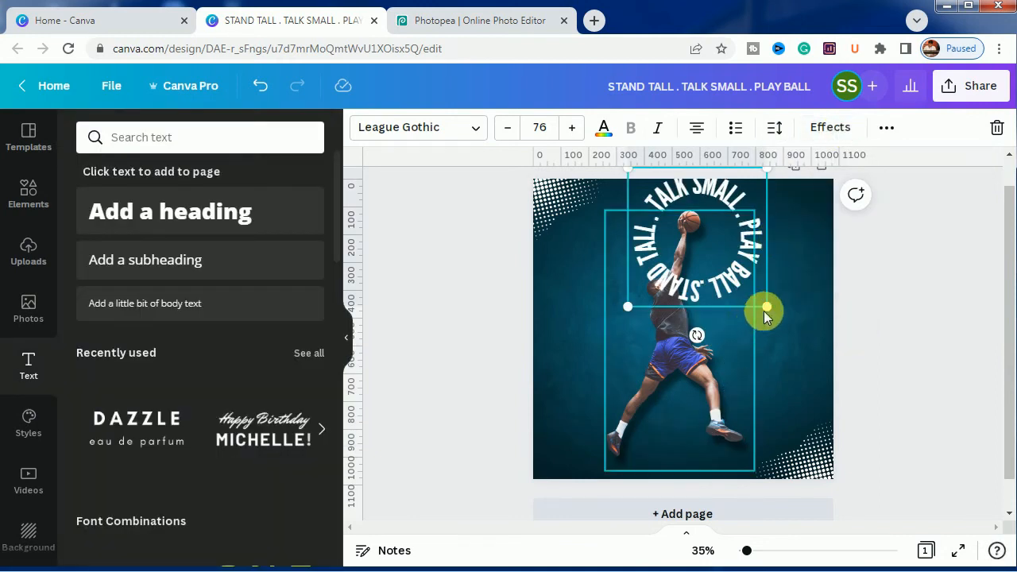
Step: Shrink the ring text to size 55.4 around the basketball and set its curve to 90
left_click_drag(767, 307, 742, 274)
left_click_drag(681, 215, 704, 231)
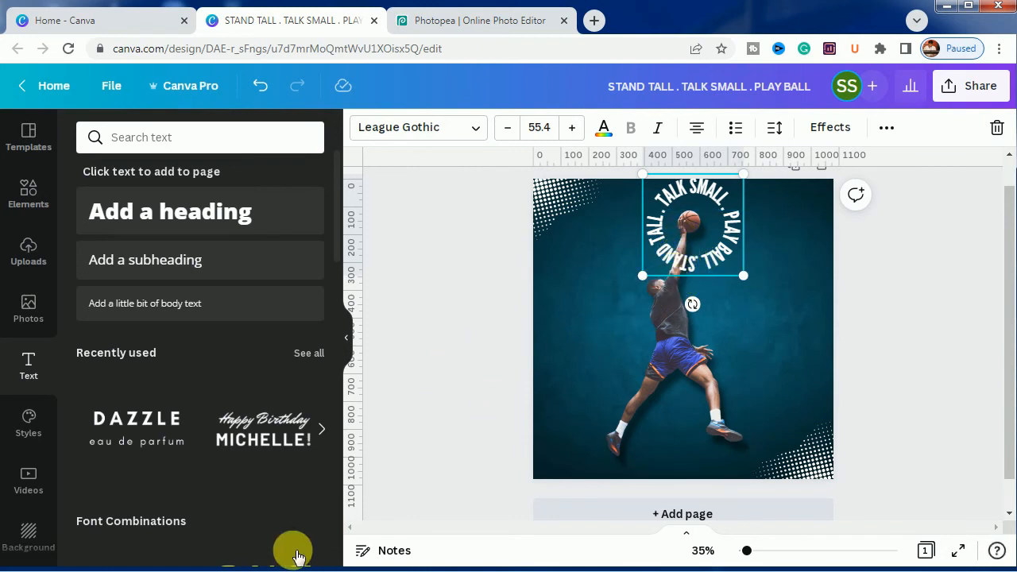
left_click(832, 129)
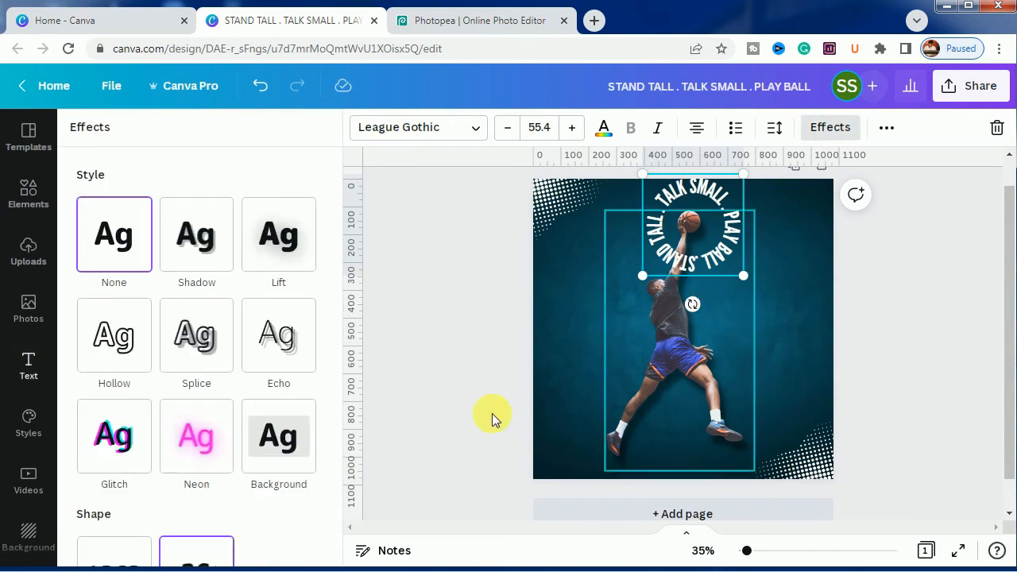
scroll(298, 500, "down", 3)
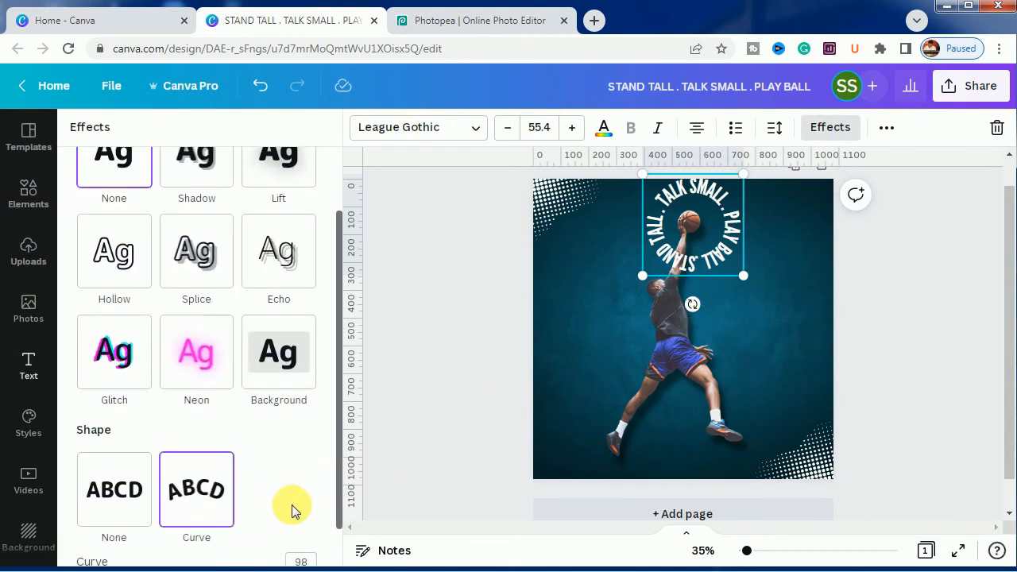
left_click_drag(316, 540, 308, 539)
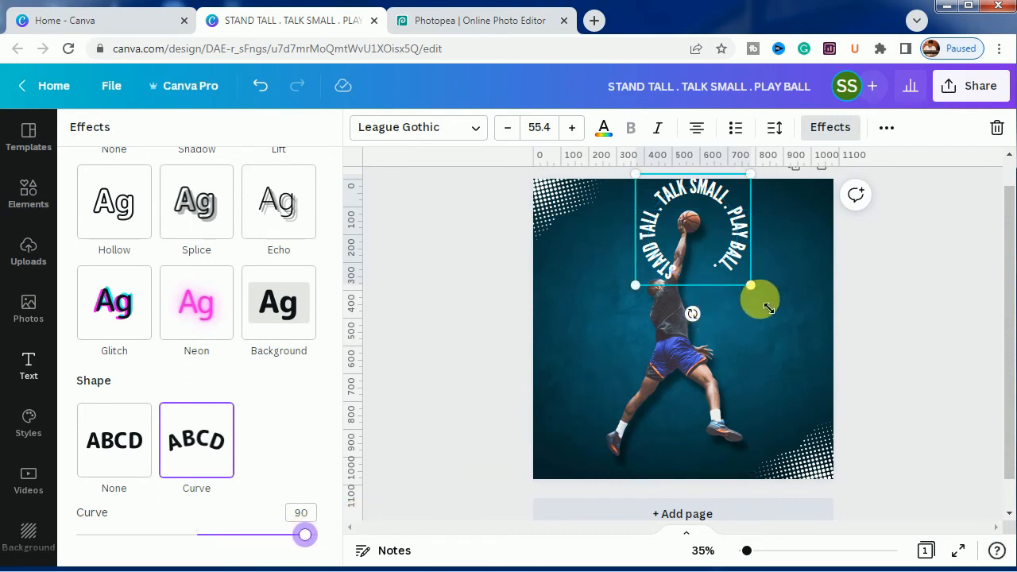
Step: Rotate the ring text slightly clockwise, scaling it down to size 48.6 around the player's raised hand and basketball
left_click_drag(692, 314, 664, 323)
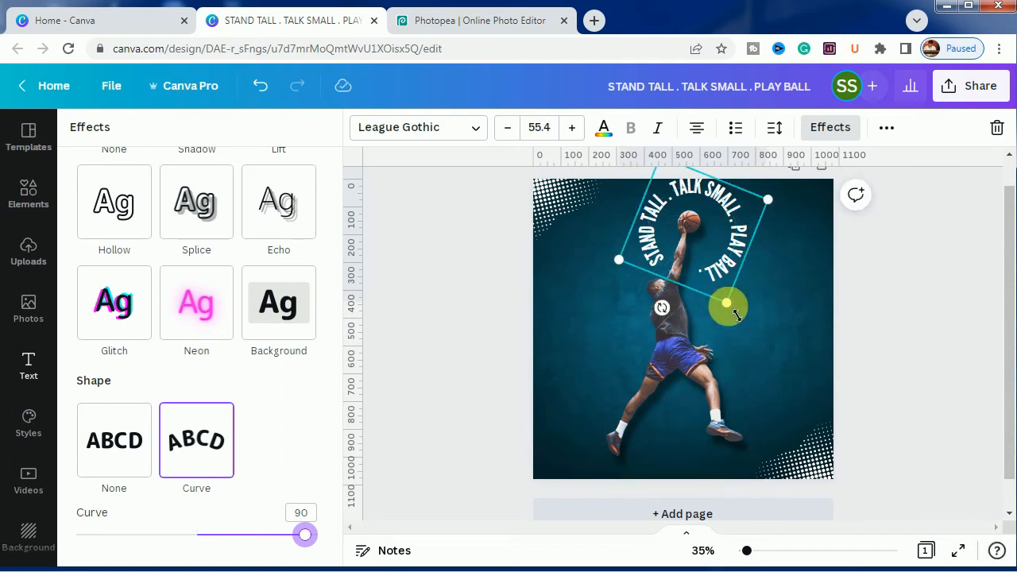
left_click_drag(727, 303, 720, 295)
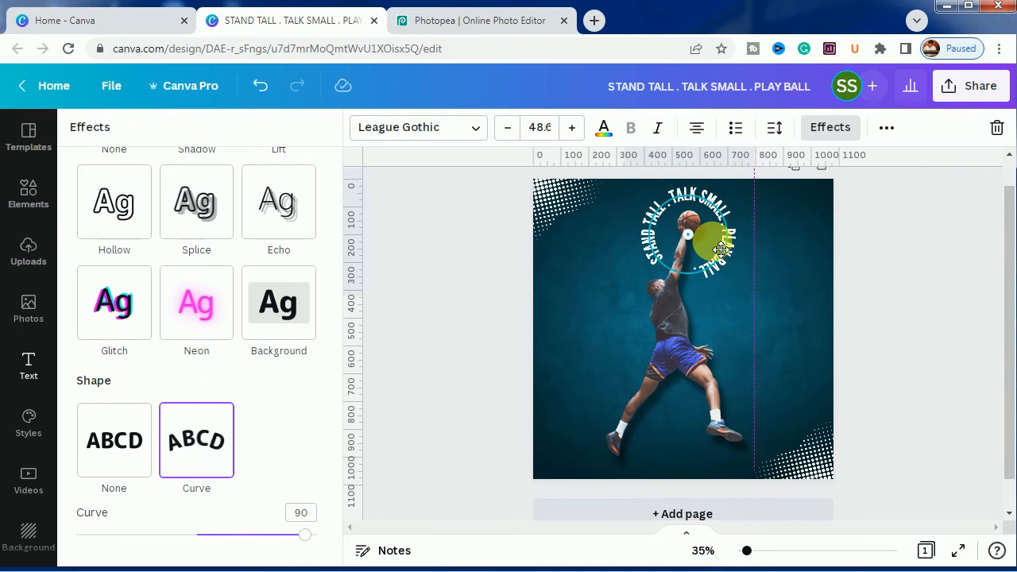
left_click_drag(710, 238, 709, 238)
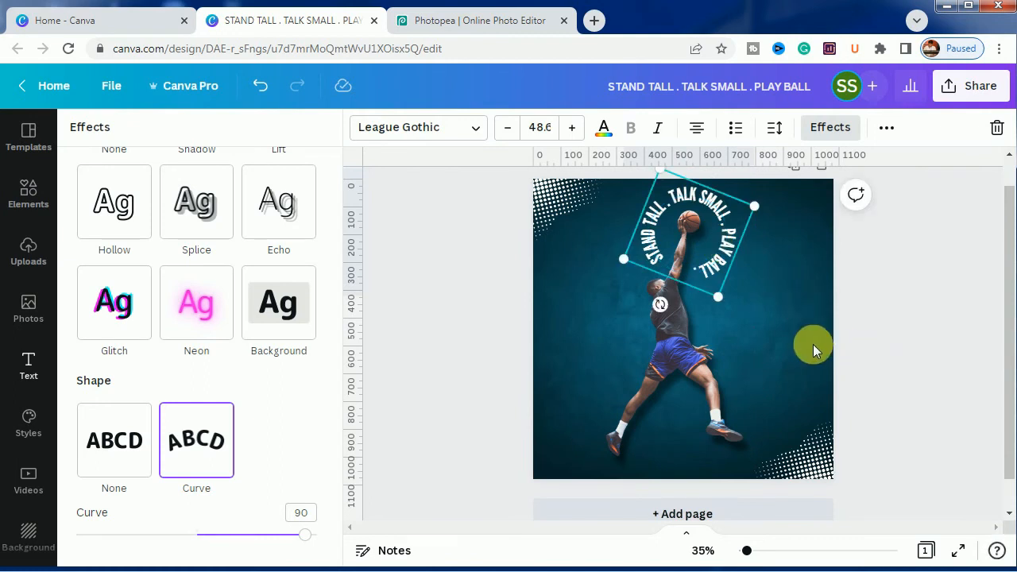
Step: Remove the last full stop from the ring text so it ends with "PLAY BALL"
left_click(697, 270)
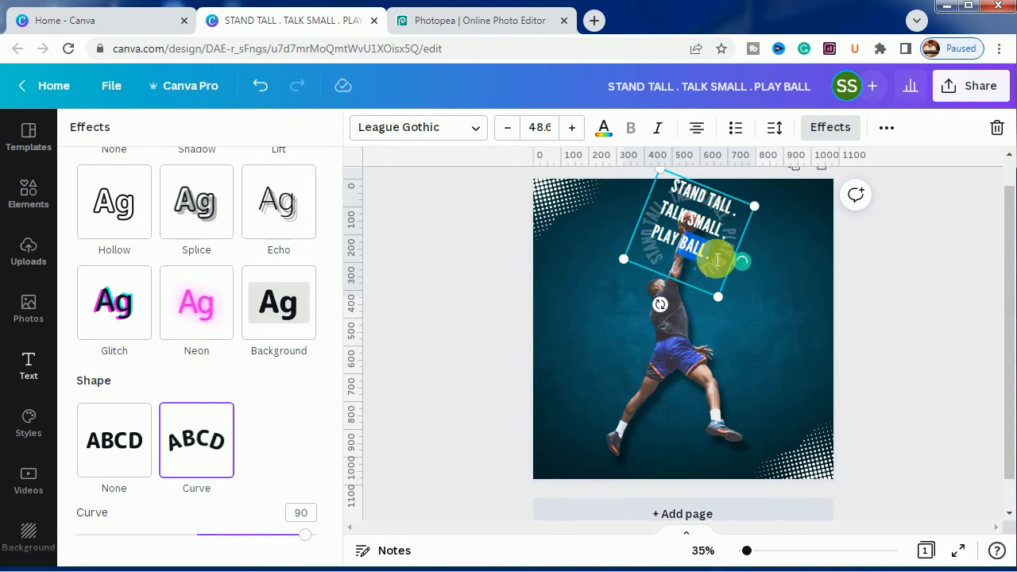
mouse_move(721, 263)
key("BackSpace")
key("BackSpace")
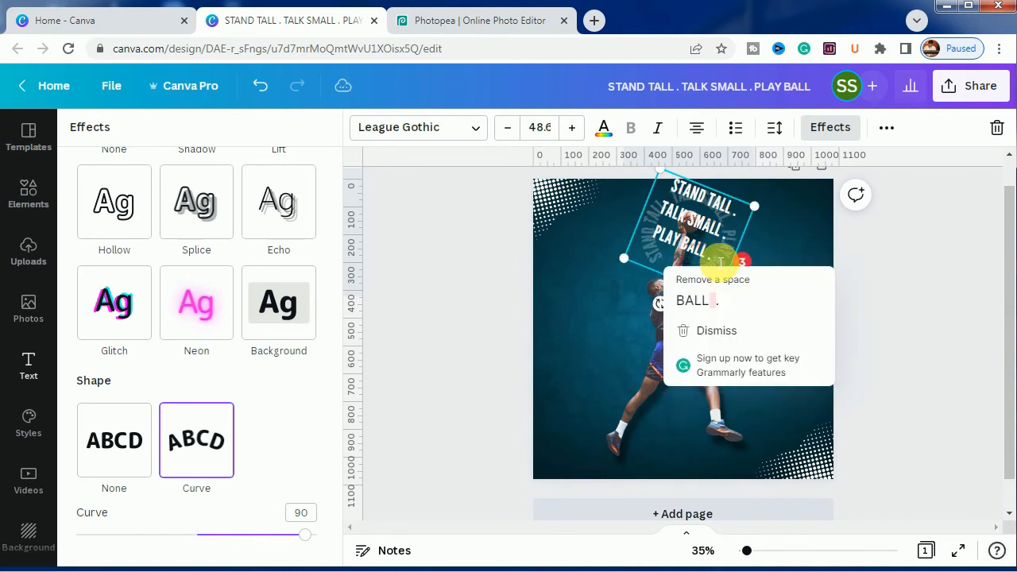
left_click(848, 290)
left_click(857, 295)
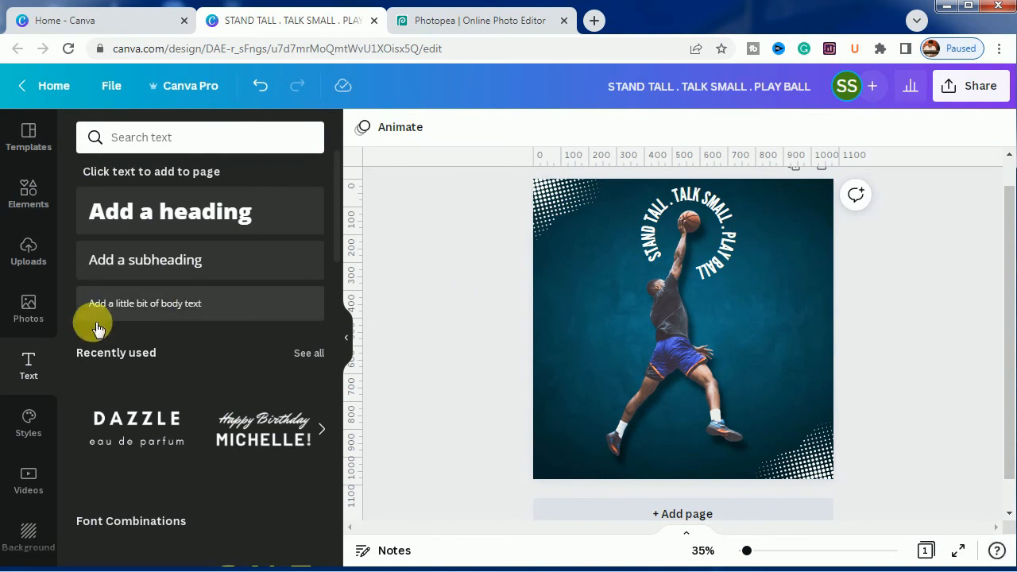
Step: Add the recently used basketball hoop image and place it small against the page's right edge, level with the ring text
left_click(29, 194)
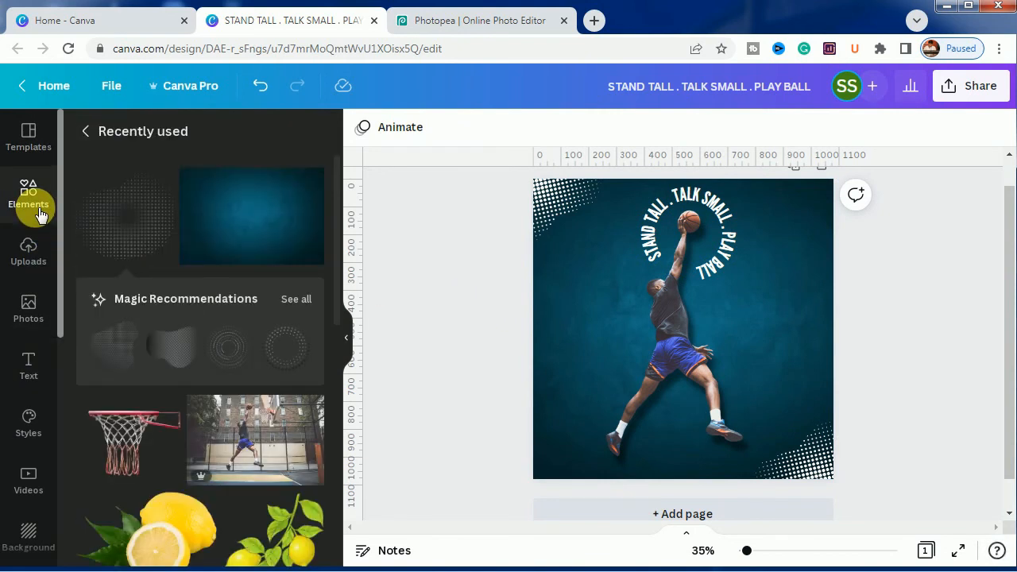
left_click(132, 437)
left_click_drag(562, 435, 737, 298)
left_click_drag(765, 259, 805, 268)
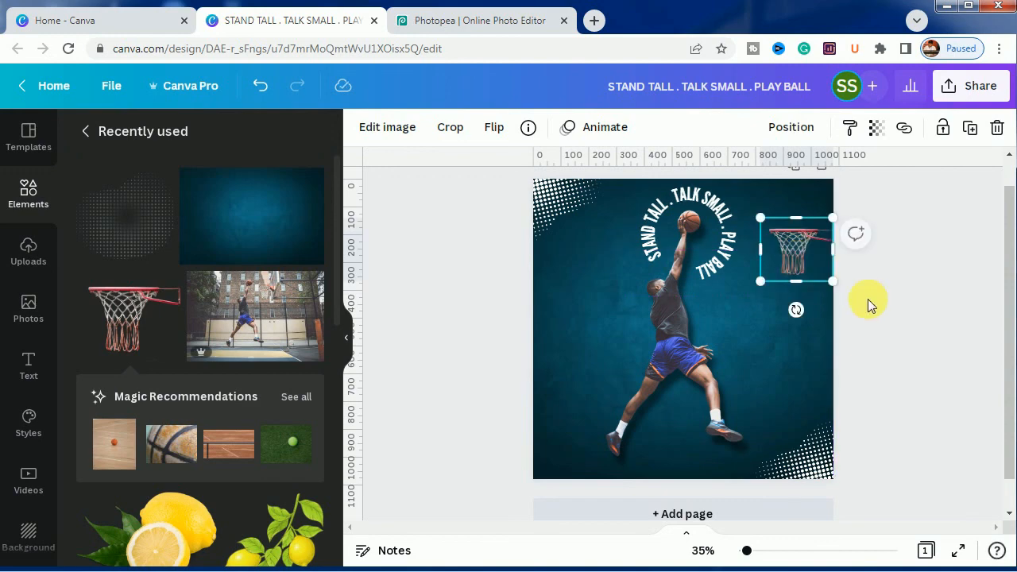
left_click(868, 310)
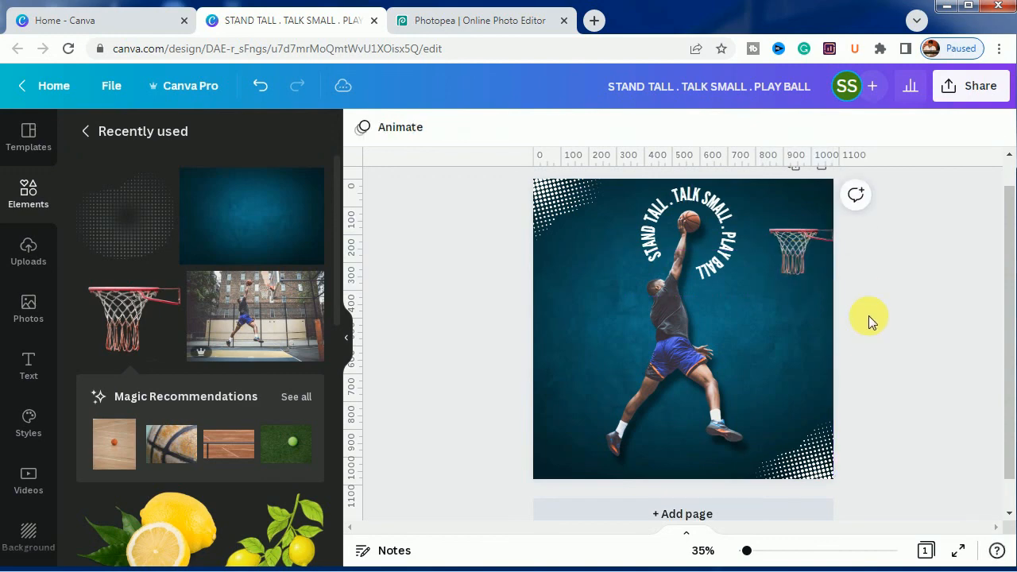
Step: Set the basketball hoop image's brightness to 20
left_click(799, 253)
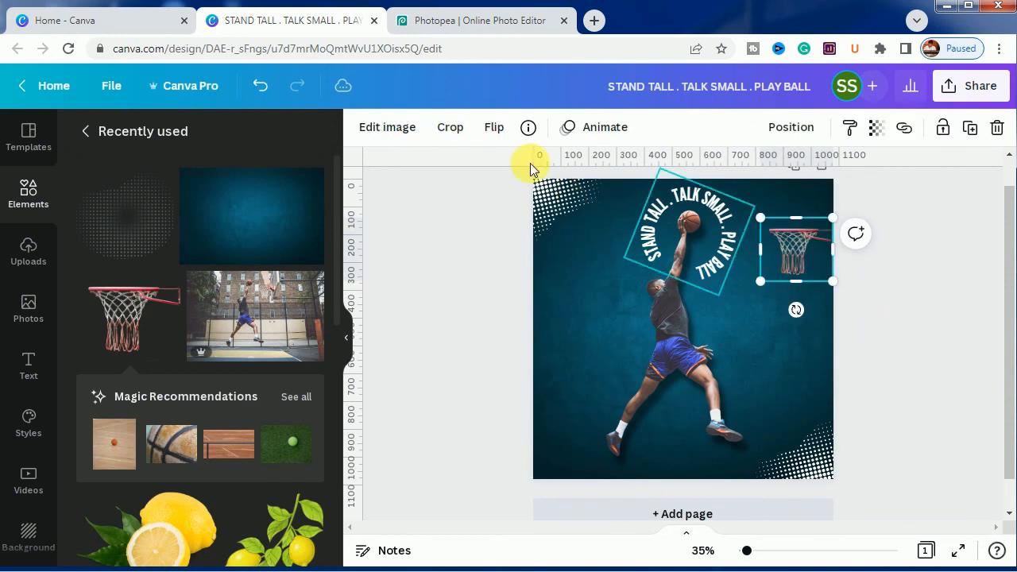
left_click(390, 127)
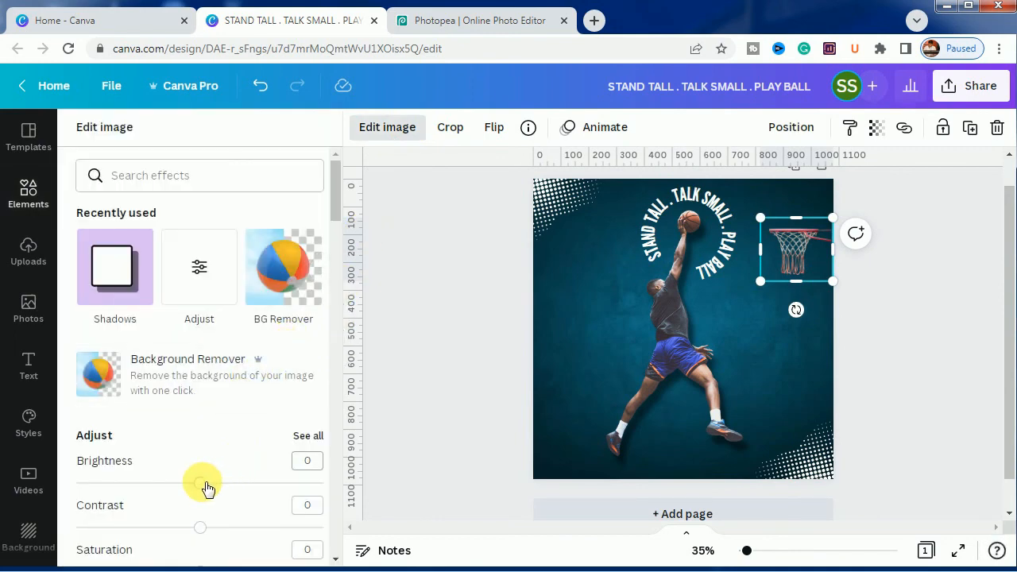
left_click_drag(202, 484, 230, 487)
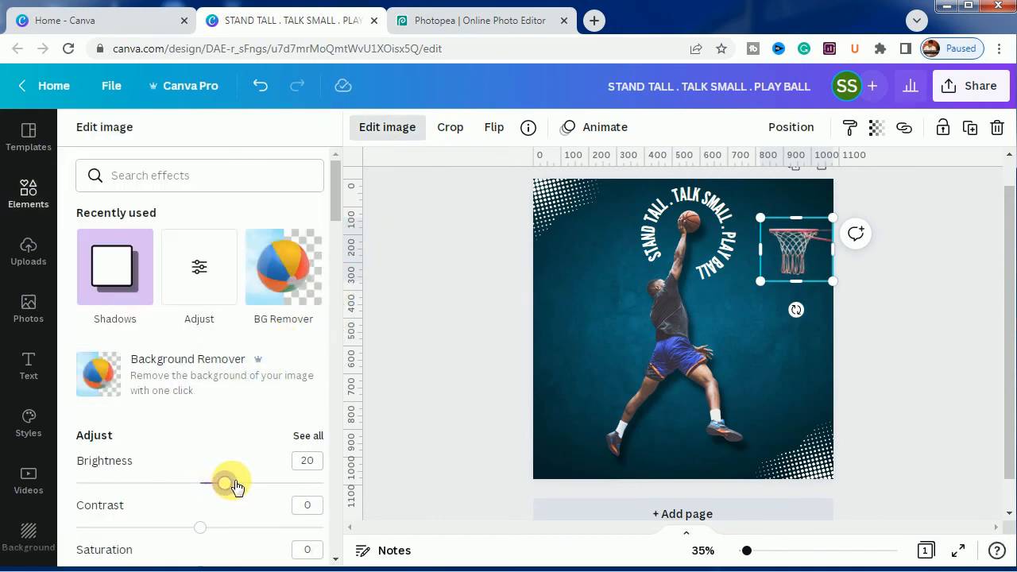
left_click(415, 413)
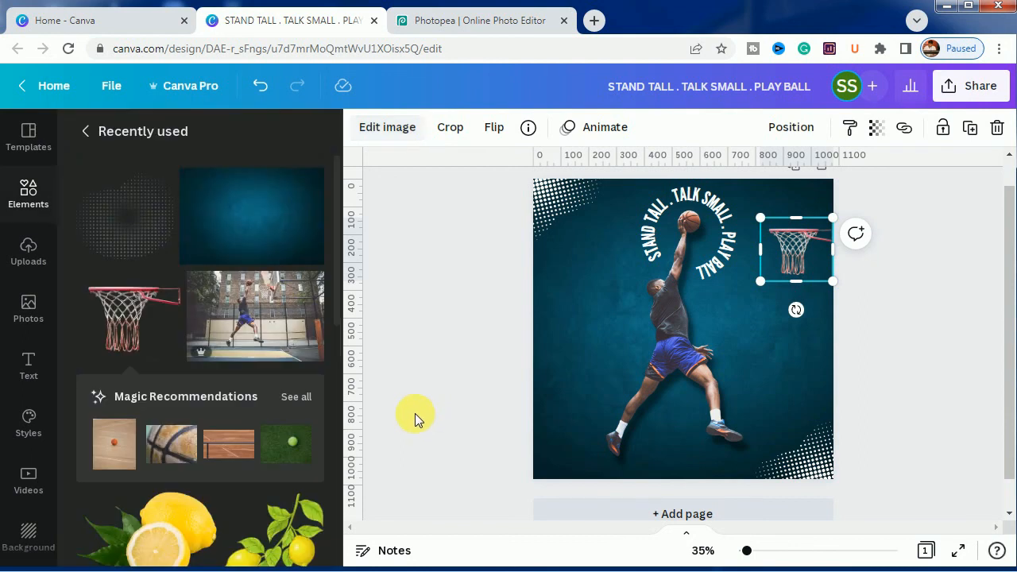